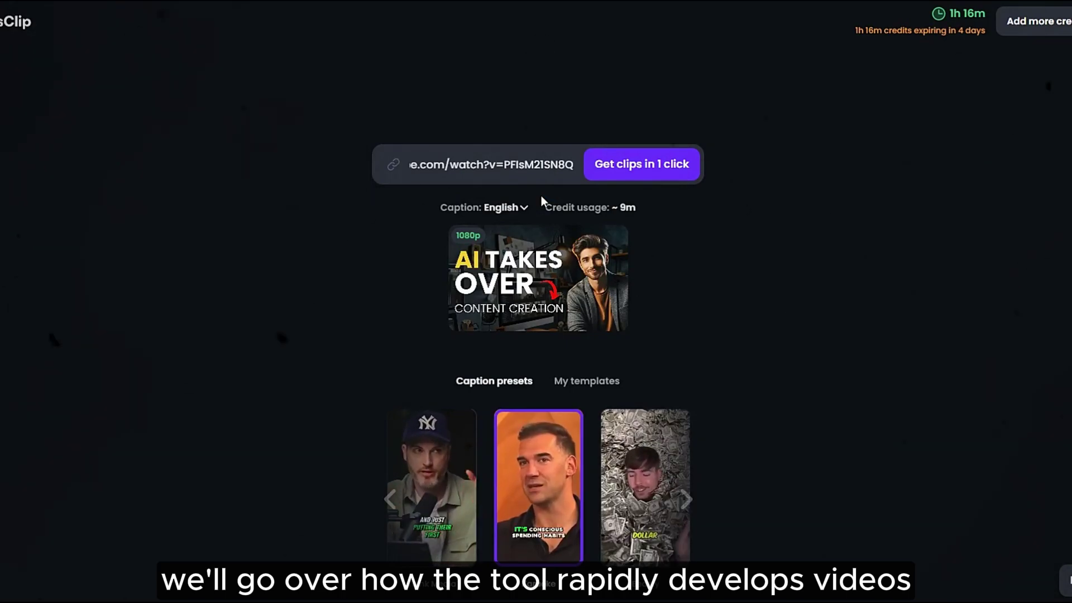
Scroll down the OpusClip homepage past its ten-viral-clips pitch
{"action": "scroll", "coordinate": [544, 343], "scroll_direction": "down", "scroll_amount": 6}
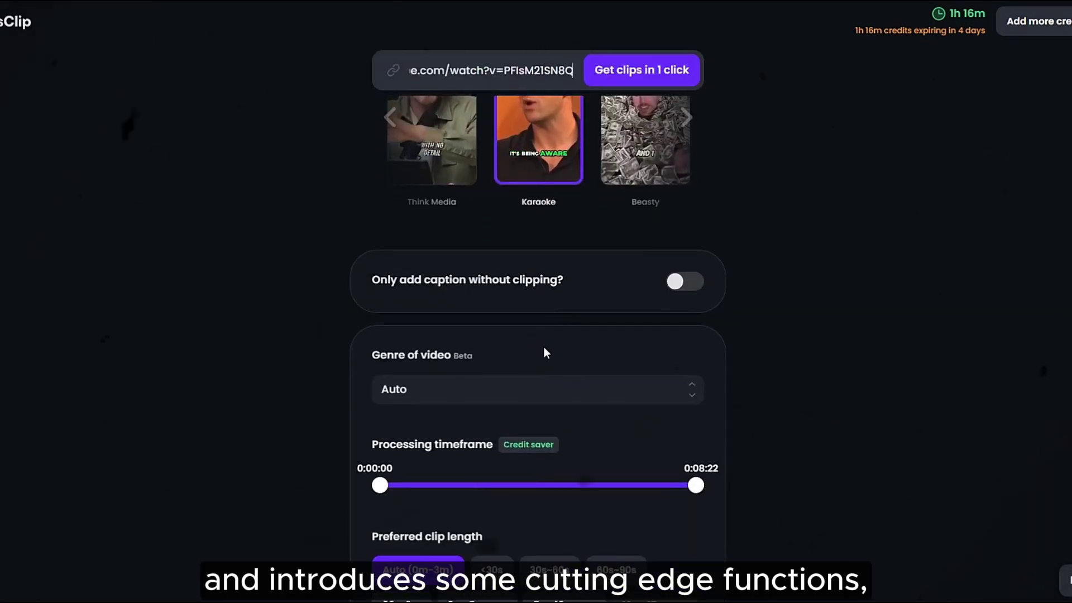
{"action": "scroll", "coordinate": [545, 352], "scroll_direction": "down", "scroll_amount": 3}
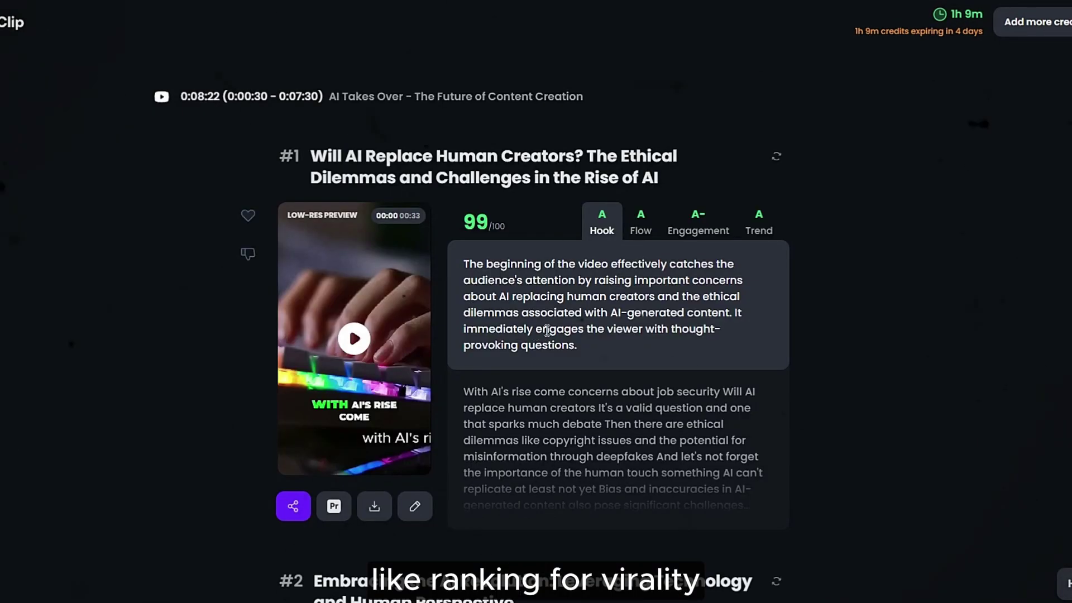
{"action": "scroll", "coordinate": [547, 329], "scroll_direction": "down", "scroll_amount": 1}
{"action": "scroll", "coordinate": [793, 321], "scroll_direction": "down", "scroll_amount": 5}
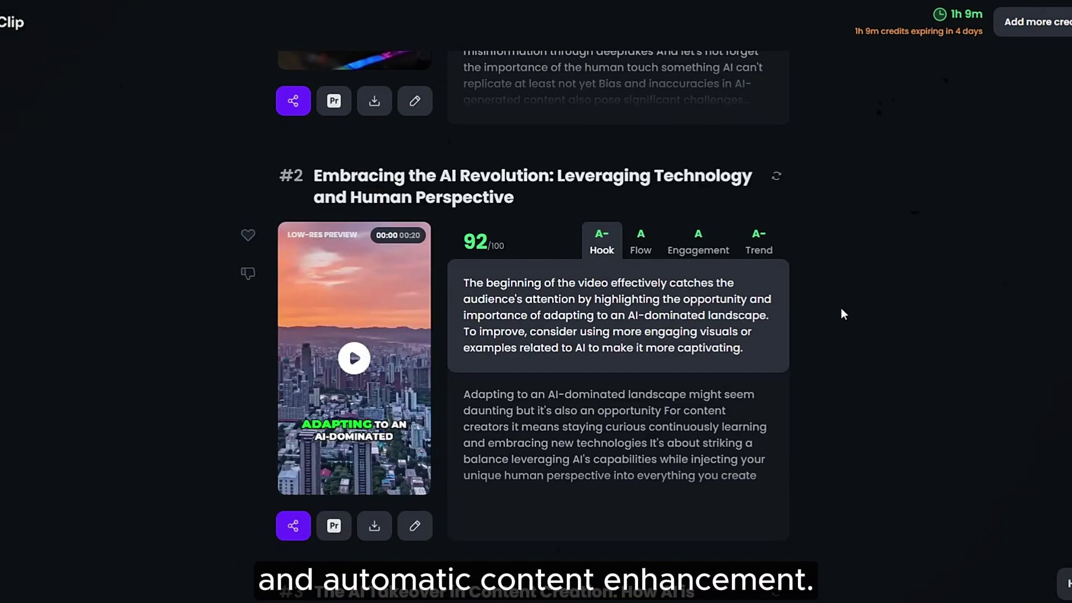
{"action": "scroll", "coordinate": [843, 310], "scroll_direction": "down", "scroll_amount": 5}
{"action": "scroll", "coordinate": [843, 310], "scroll_direction": "down", "scroll_amount": 4}
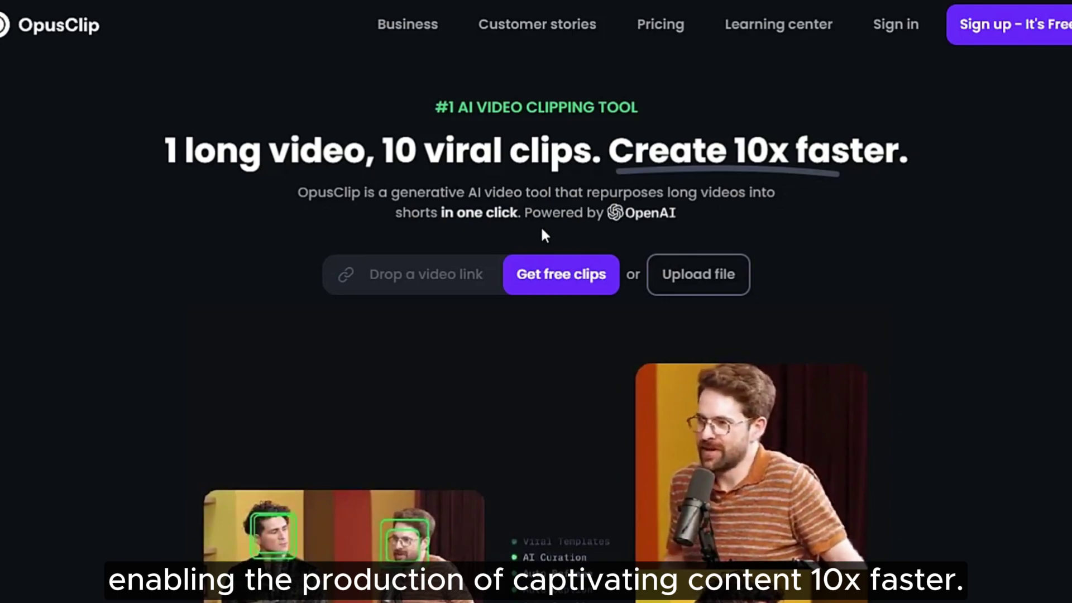
Highlight the headline and subtitle, then reveal the supported video sources and languages note
{"action": "left_click_drag", "start_coordinate": [144, 148], "coordinate": [936, 137]}
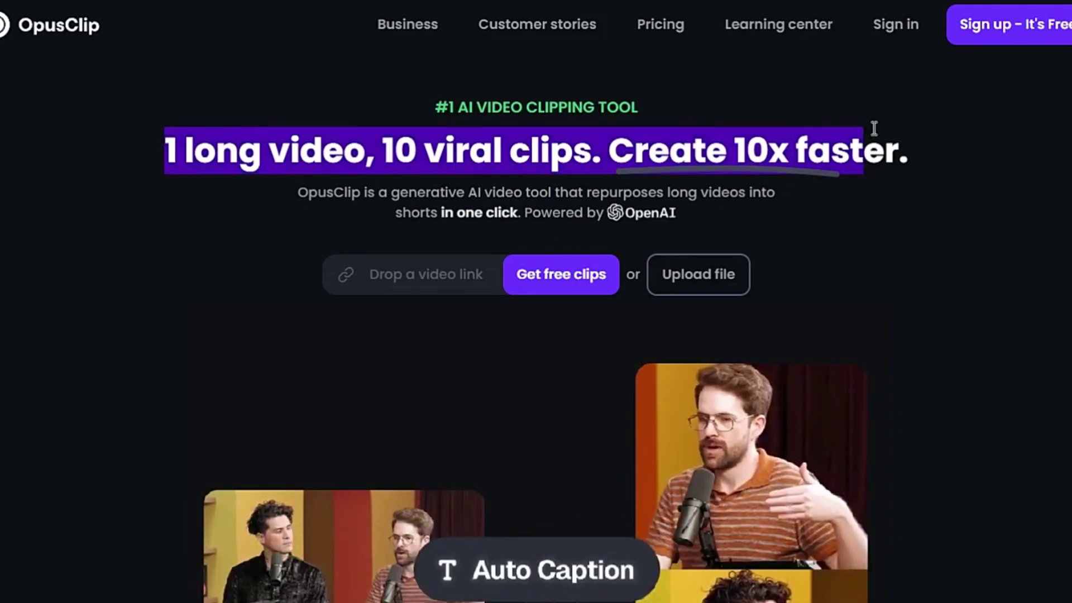
{"action": "left_click", "coordinate": [937, 136]}
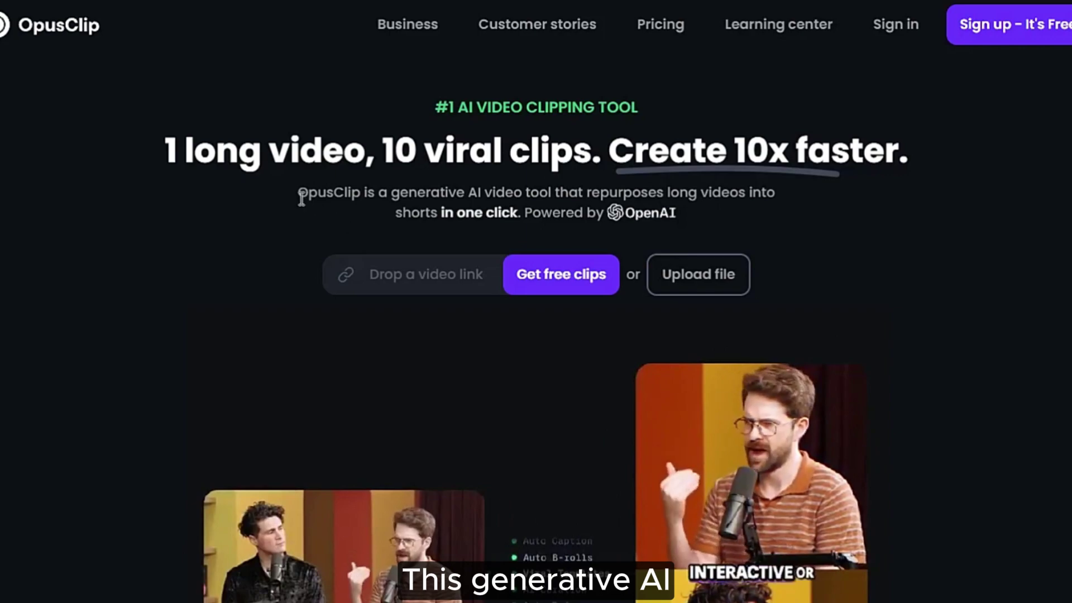
{"action": "left_click_drag", "start_coordinate": [310, 197], "coordinate": [525, 218]}
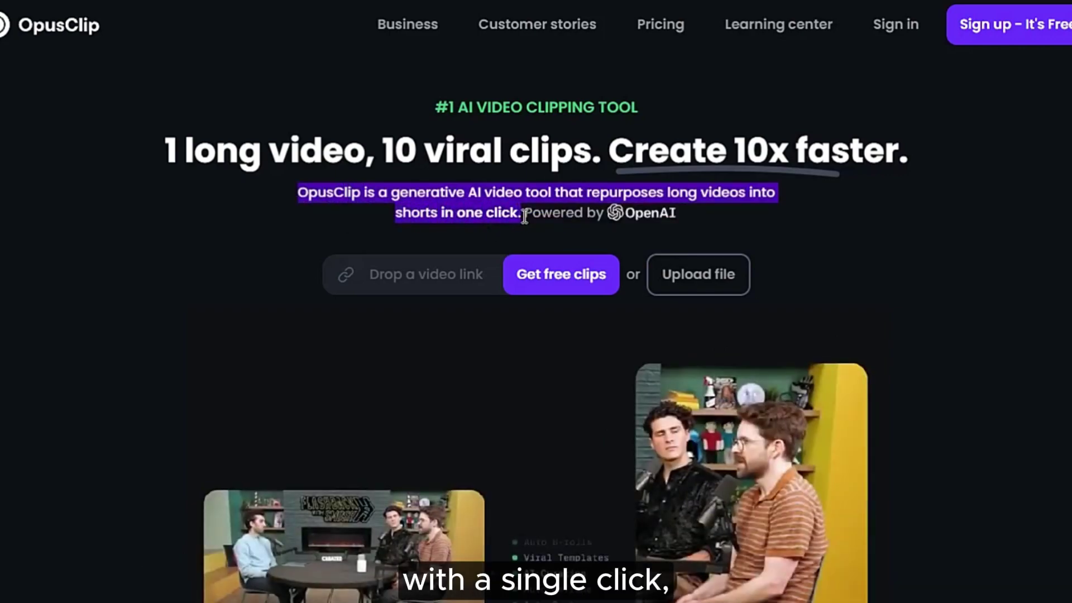
{"action": "left_click", "coordinate": [408, 274]}
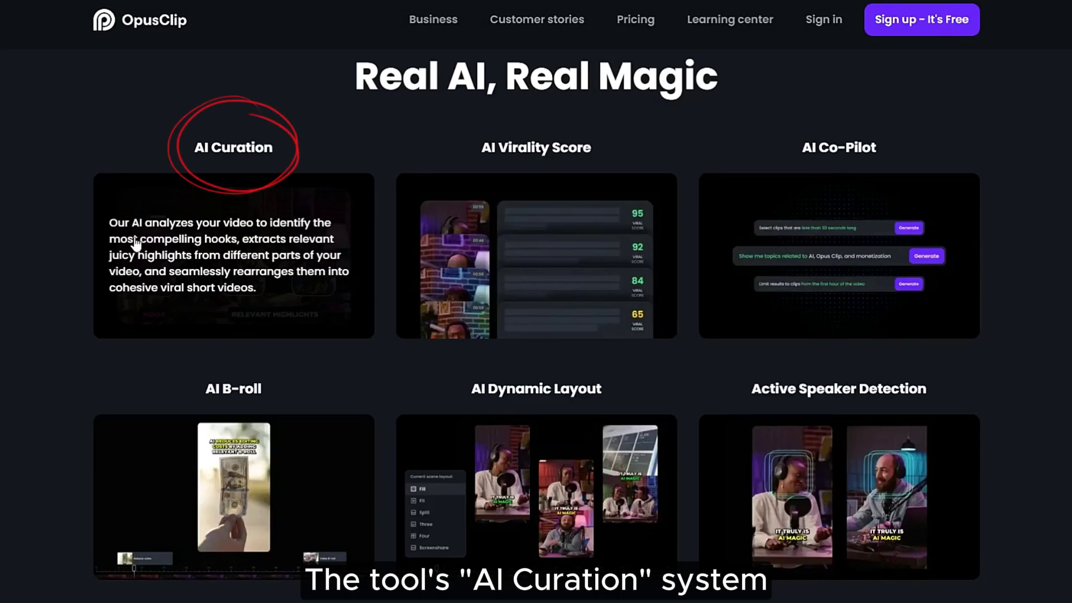
{"action": "left_click_drag", "start_coordinate": [109, 223], "coordinate": [255, 296]}
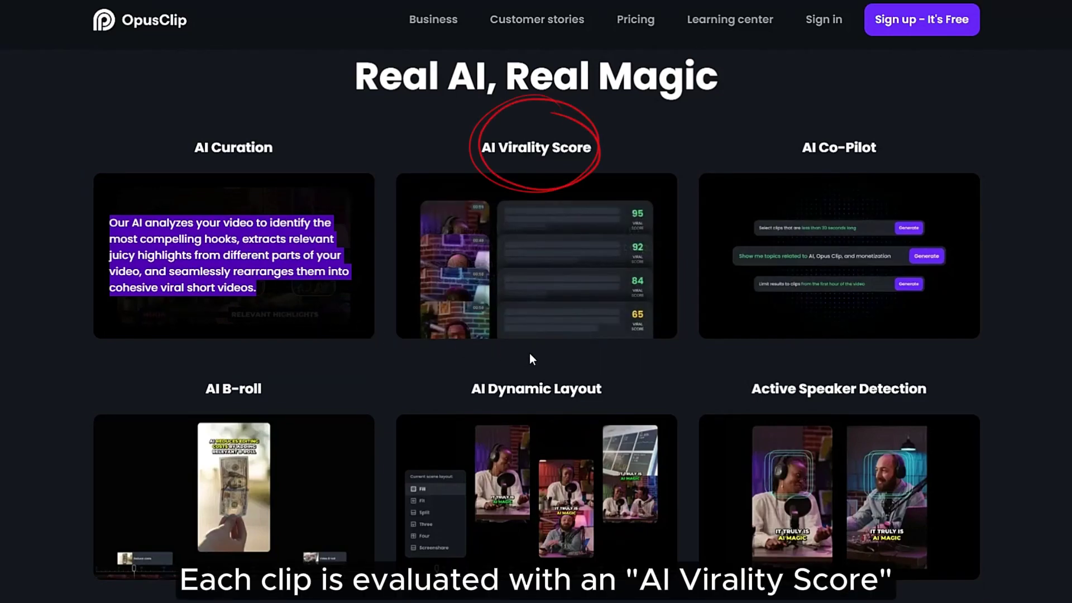
{"action": "mouse_move", "coordinate": [536, 256]}
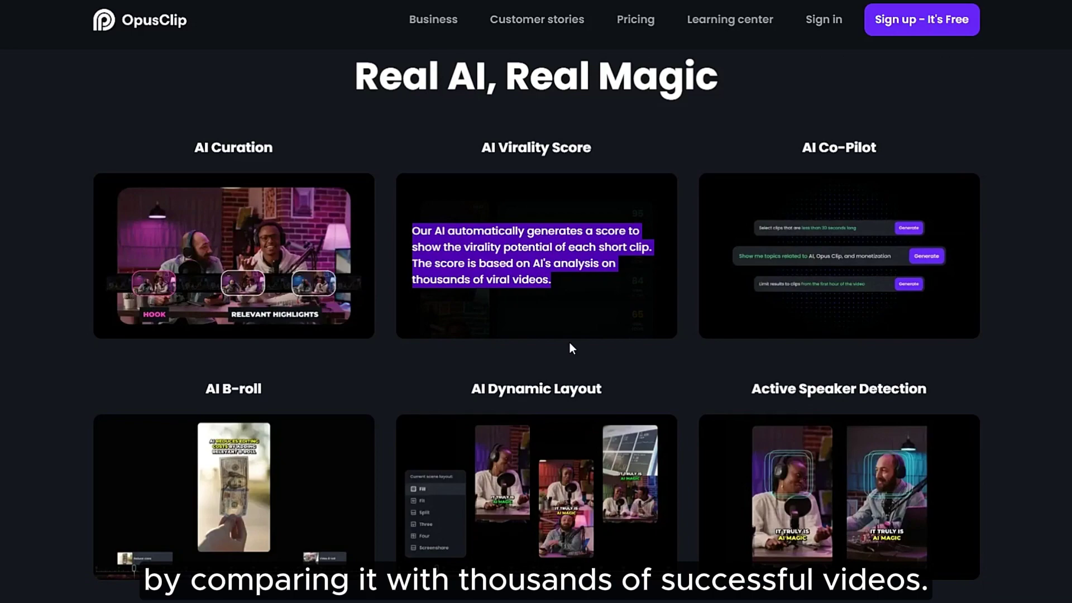
{"action": "mouse_move", "coordinate": [838, 256]}
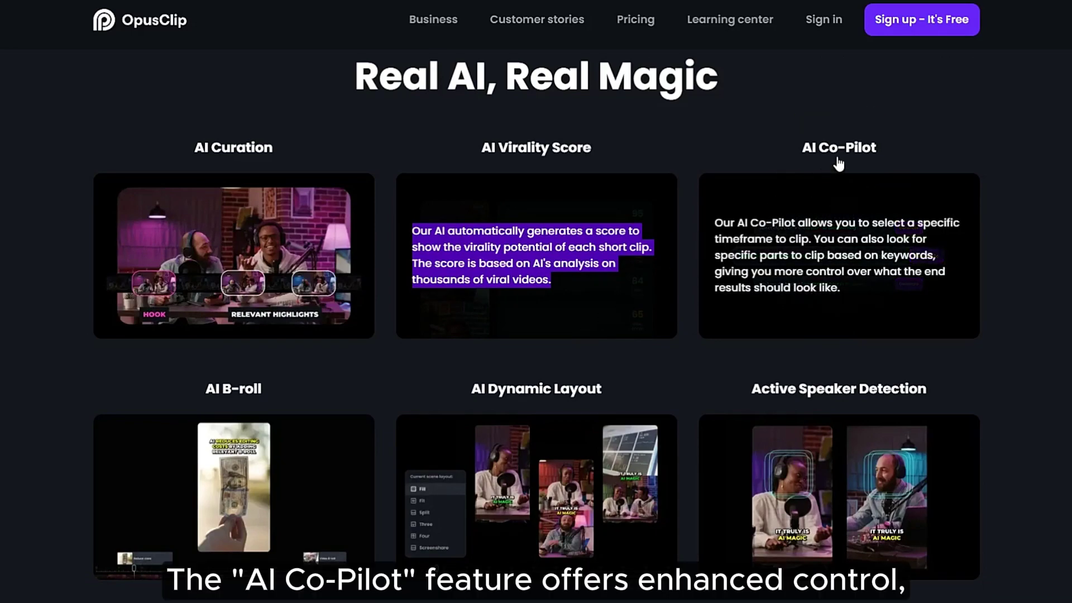
{"action": "left_click_drag", "start_coordinate": [715, 220], "coordinate": [848, 301]}
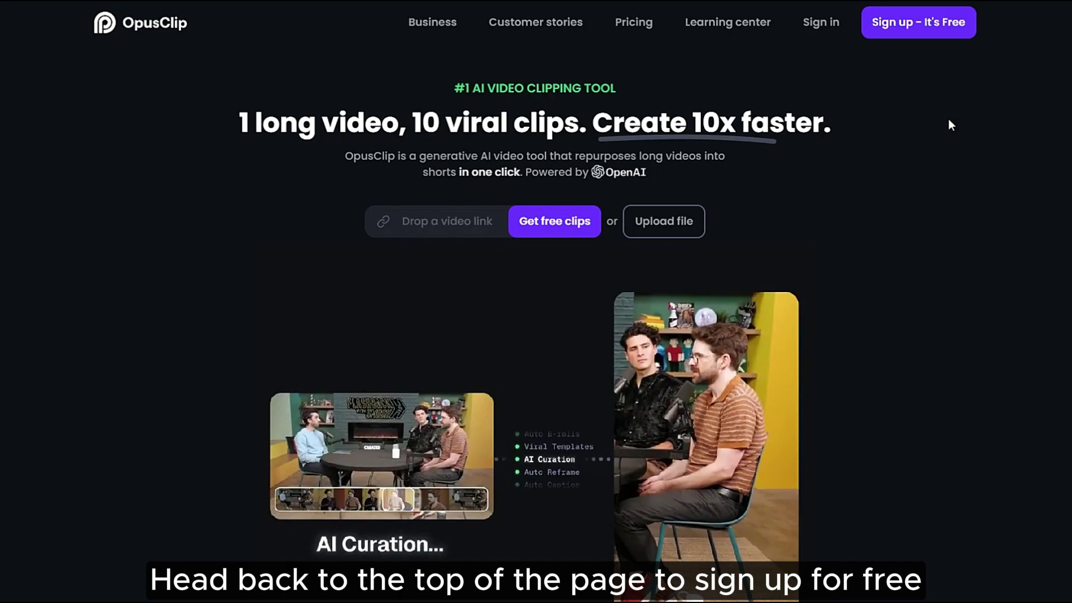
Sign in to OpusClip and scroll the dashboard down to All projects and back
{"action": "left_click", "coordinate": [818, 33]}
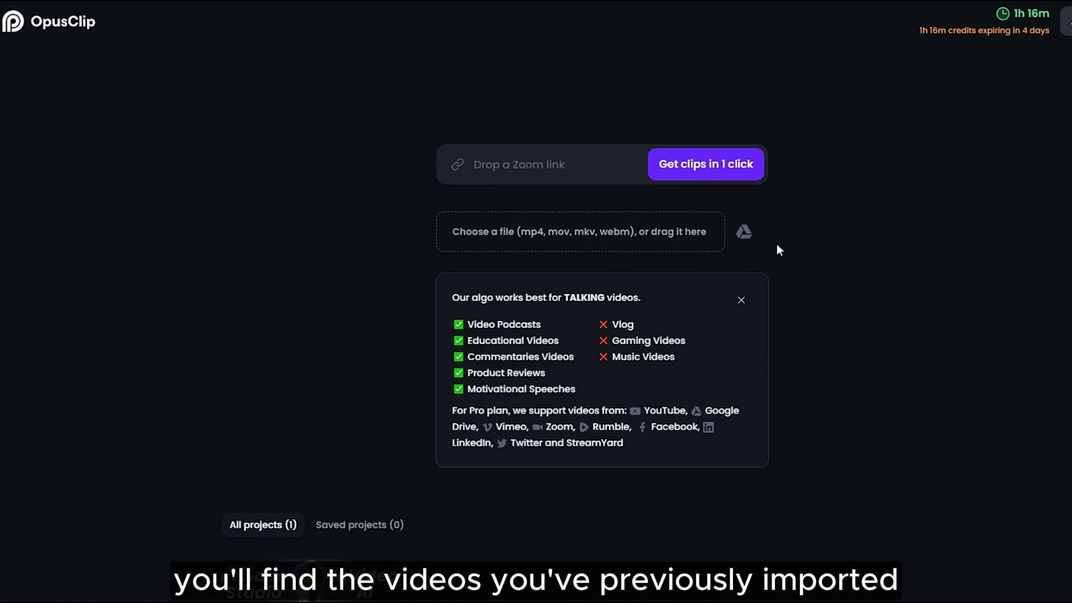
{"action": "scroll", "coordinate": [782, 252], "scroll_direction": "down", "scroll_amount": 3}
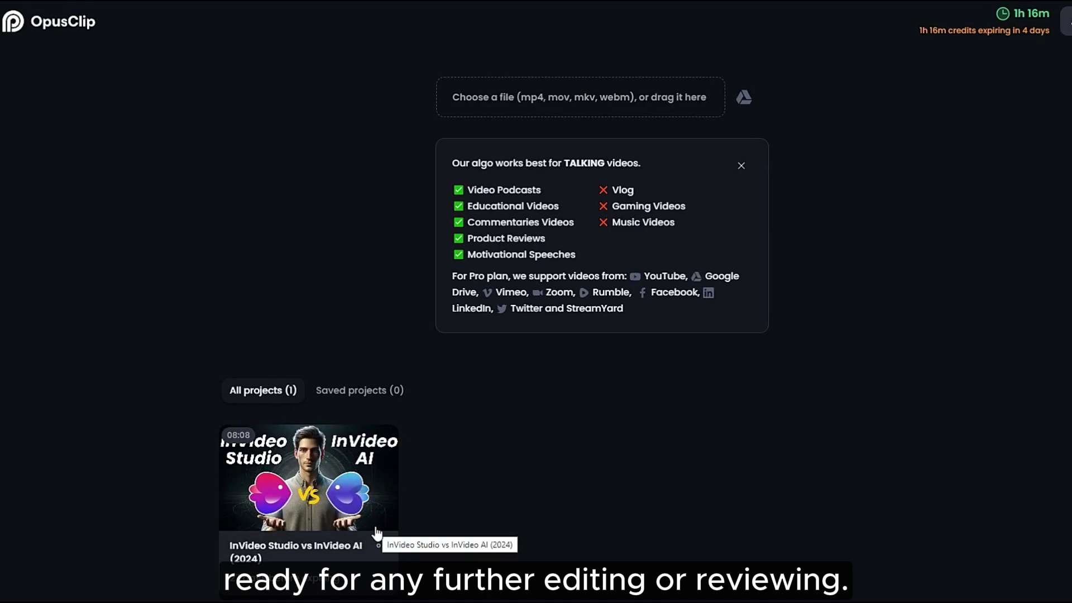
{"action": "scroll", "coordinate": [455, 445], "scroll_direction": "up", "scroll_amount": 3}
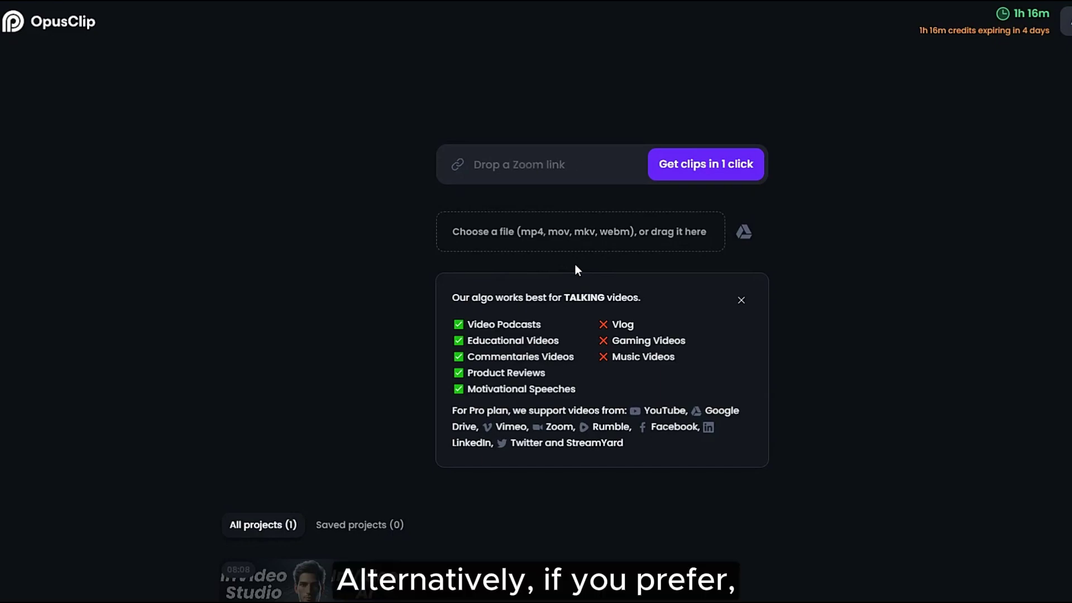
Paste the AI Takes Over YouTube URL into the video link field
{"action": "left_click", "coordinate": [575, 170]}
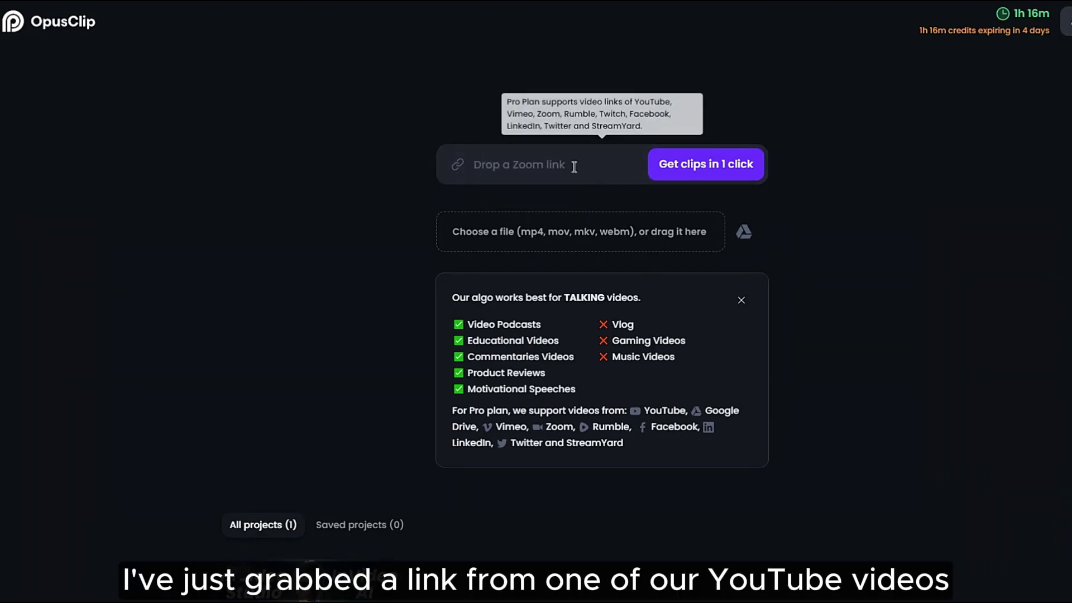
{"action": "key", "text": "ctrl+v"}
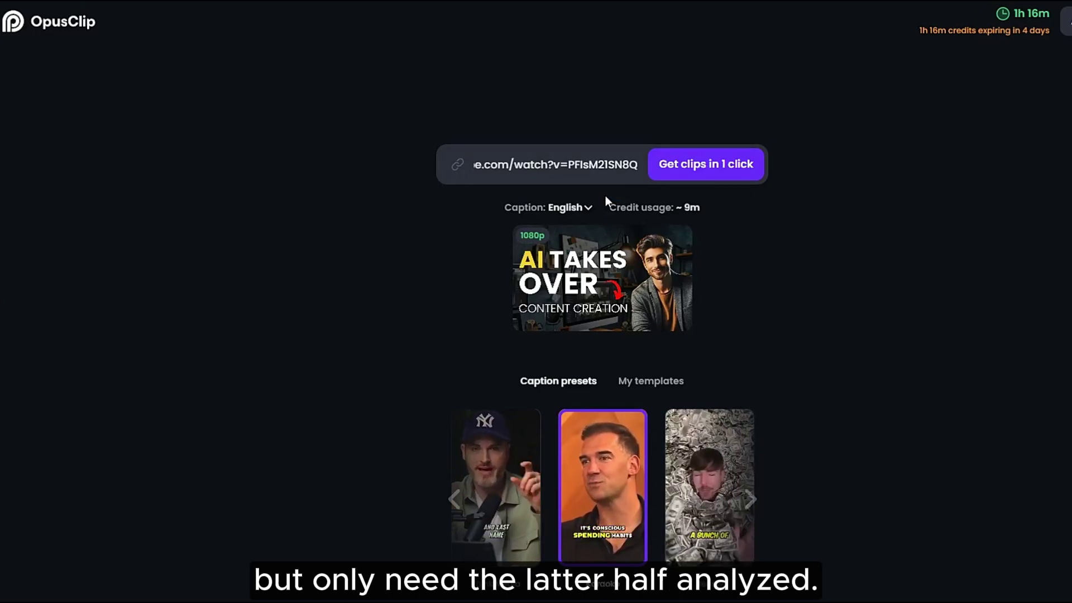
Scroll to the clip settings with a 0:00:30–0:07:30 processing timeframe and no keywords
{"action": "scroll", "coordinate": [607, 343], "scroll_direction": "down", "scroll_amount": 4}
{"action": "scroll", "coordinate": [607, 344], "scroll_direction": "down", "scroll_amount": 4}
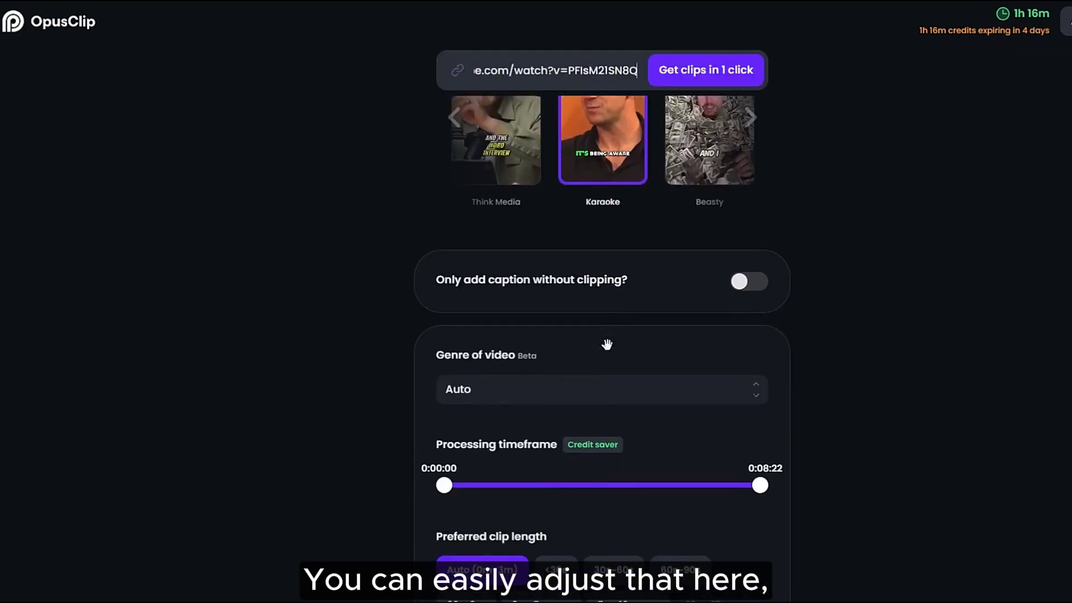
{"action": "scroll", "coordinate": [607, 347], "scroll_direction": "down", "scroll_amount": 1}
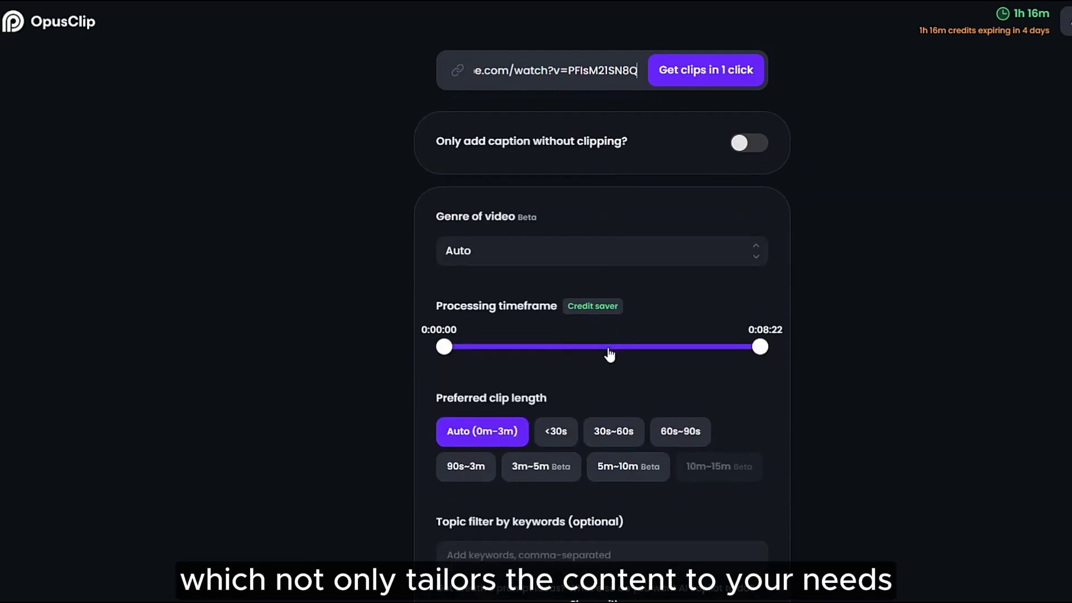
{"action": "scroll", "coordinate": [608, 353], "scroll_direction": "down", "scroll_amount": 1}
{"action": "scroll", "coordinate": [609, 353], "scroll_direction": "up", "scroll_amount": 1}
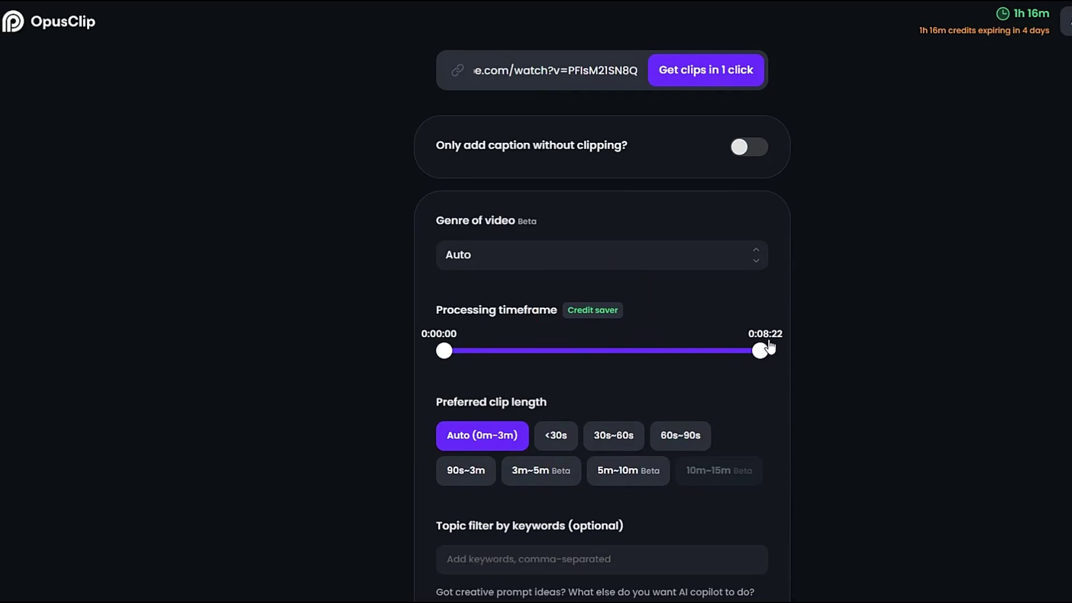
{"action": "scroll", "coordinate": [558, 377], "scroll_direction": "down", "scroll_amount": 1}
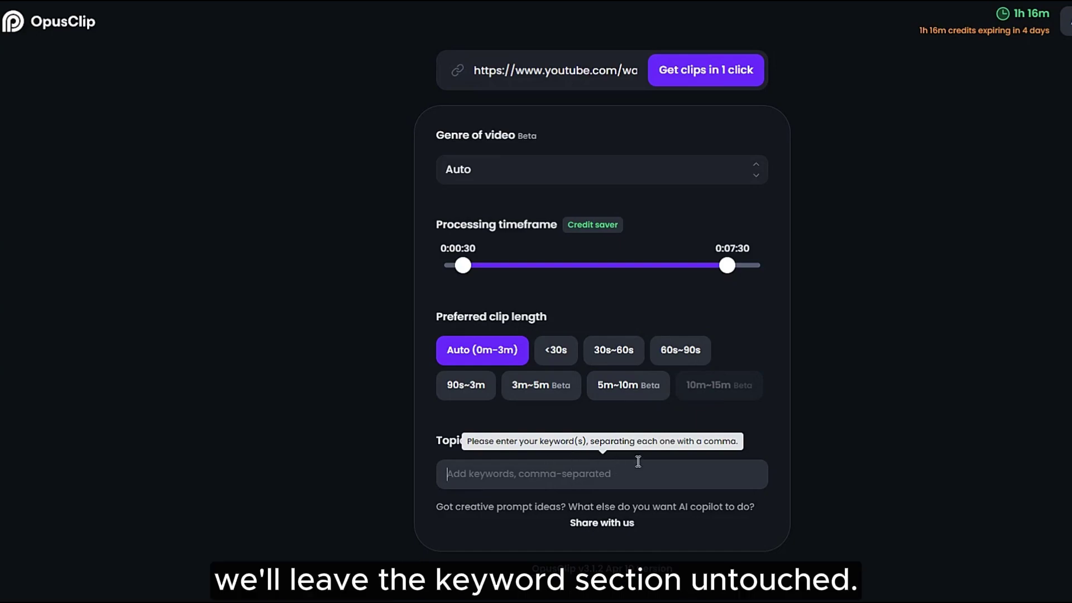
Leave the keyword filter blank and generate clips, with the top clip scoring 99
{"action": "left_click", "coordinate": [594, 420]}
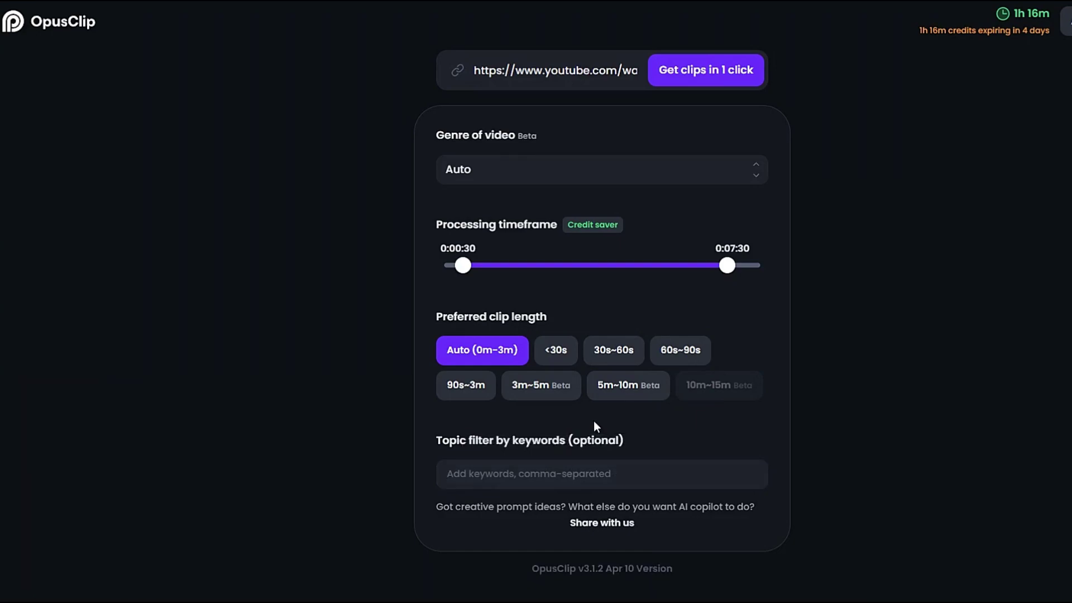
{"action": "left_click", "coordinate": [718, 86]}
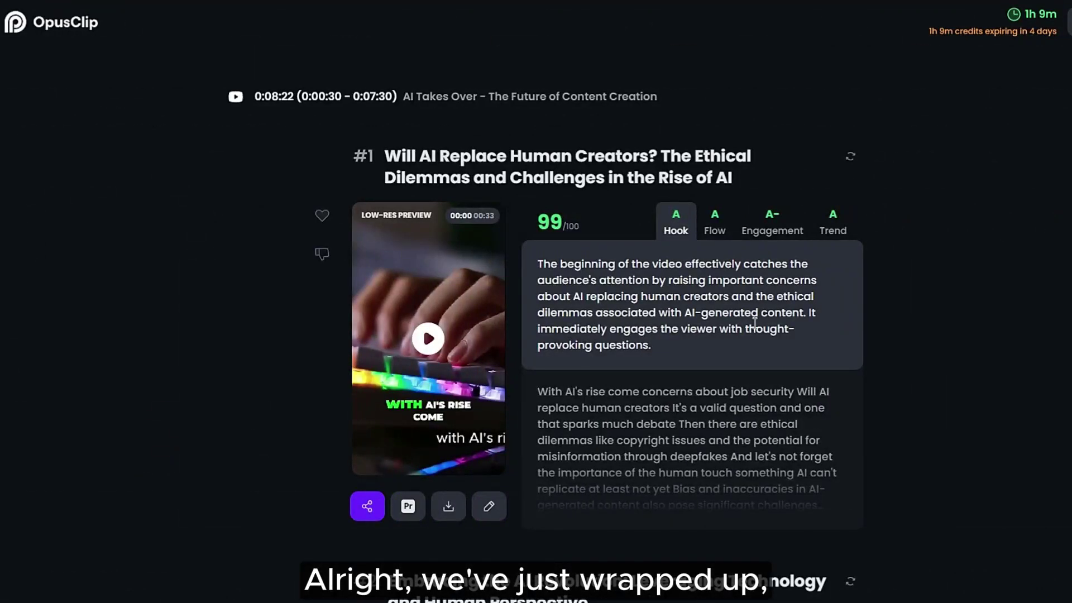
Browse the ranked clips down to the 81-scored #5, then back to the 99-scored #1
{"action": "scroll", "coordinate": [839, 331], "scroll_direction": "down", "scroll_amount": 7}
{"action": "scroll", "coordinate": [917, 311], "scroll_direction": "down", "scroll_amount": 5}
{"action": "scroll", "coordinate": [917, 311], "scroll_direction": "down", "scroll_amount": 4}
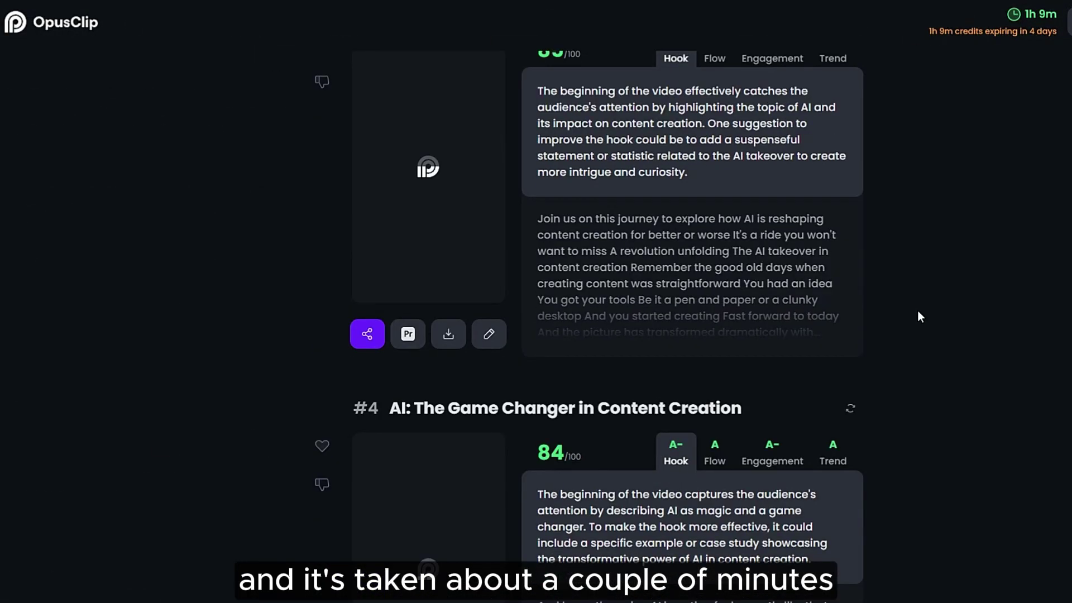
{"action": "scroll", "coordinate": [916, 310], "scroll_direction": "up", "scroll_amount": 3}
{"action": "scroll", "coordinate": [917, 317], "scroll_direction": "down", "scroll_amount": 3}
{"action": "scroll", "coordinate": [916, 316], "scroll_direction": "down", "scroll_amount": 1}
{"action": "scroll", "coordinate": [917, 316], "scroll_direction": "down", "scroll_amount": 5}
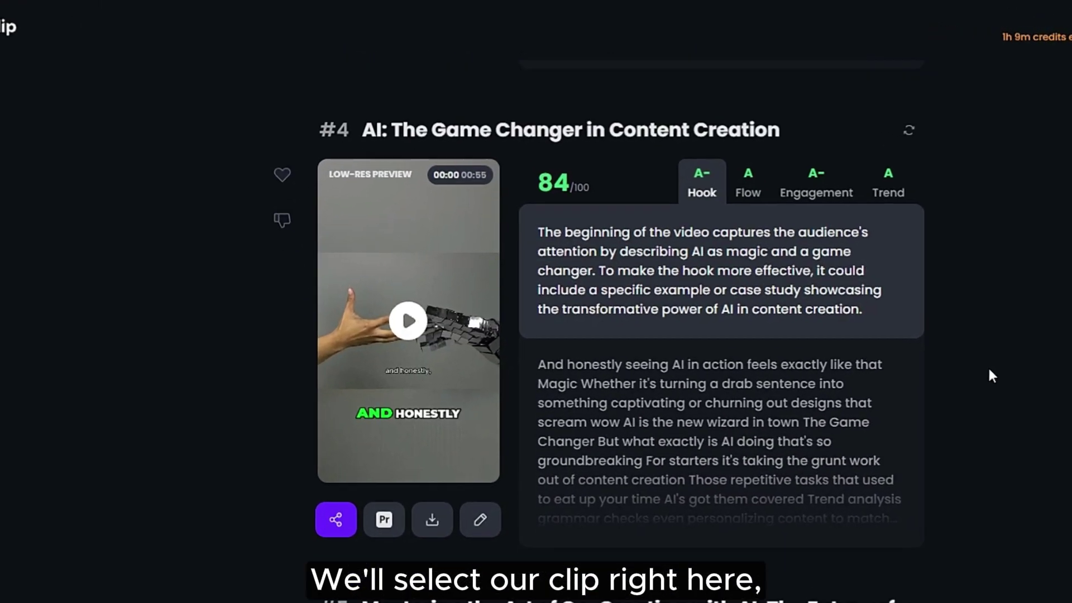
{"action": "scroll", "coordinate": [1016, 395], "scroll_direction": "down", "scroll_amount": 3}
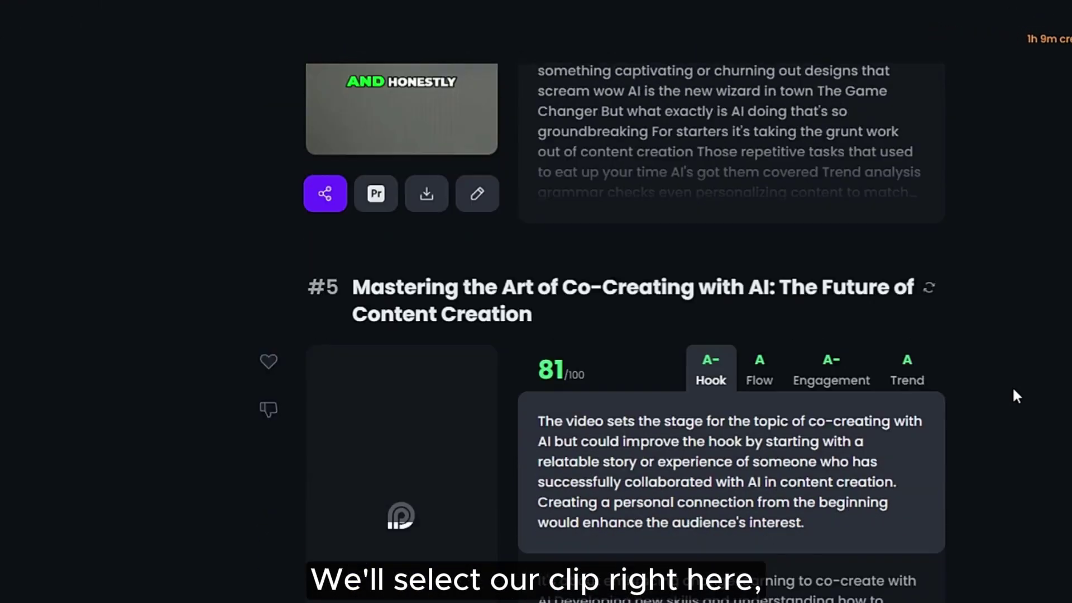
{"action": "scroll", "coordinate": [1015, 394], "scroll_direction": "down", "scroll_amount": 2}
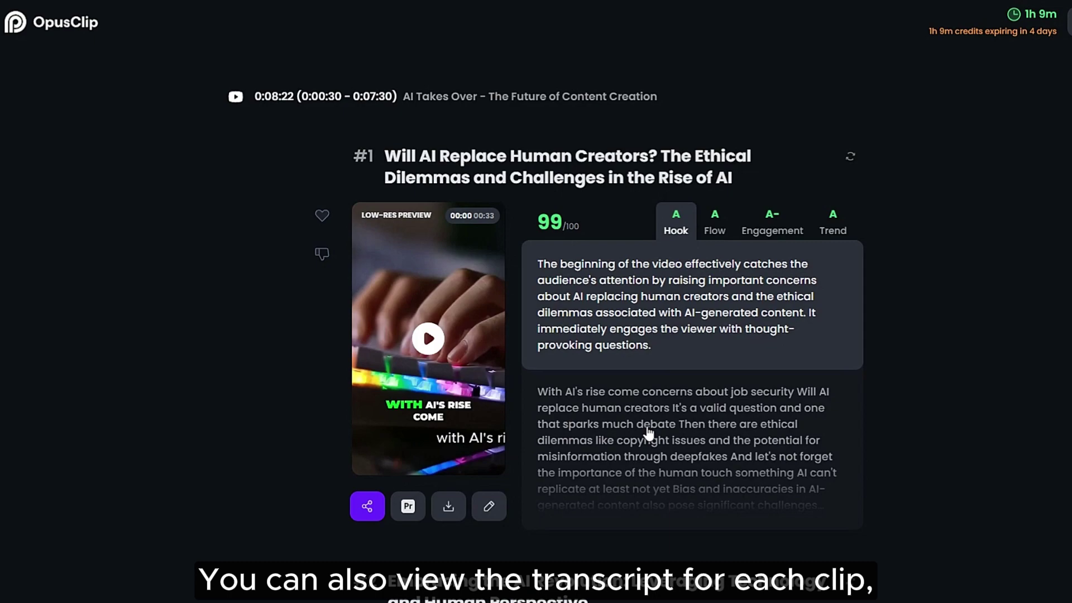
Expand clip #1's full transcript, highlight it, and play the clip preview
{"action": "left_click", "coordinate": [643, 425]}
{"action": "left_click_drag", "start_coordinate": [533, 390], "coordinate": [618, 545]}
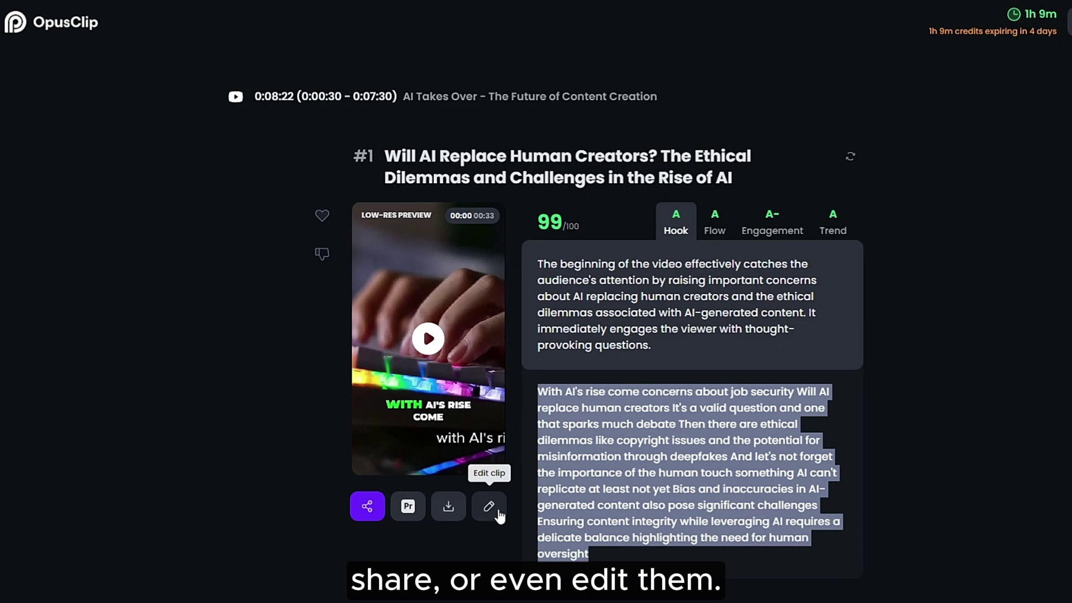
{"action": "left_click", "coordinate": [443, 355]}
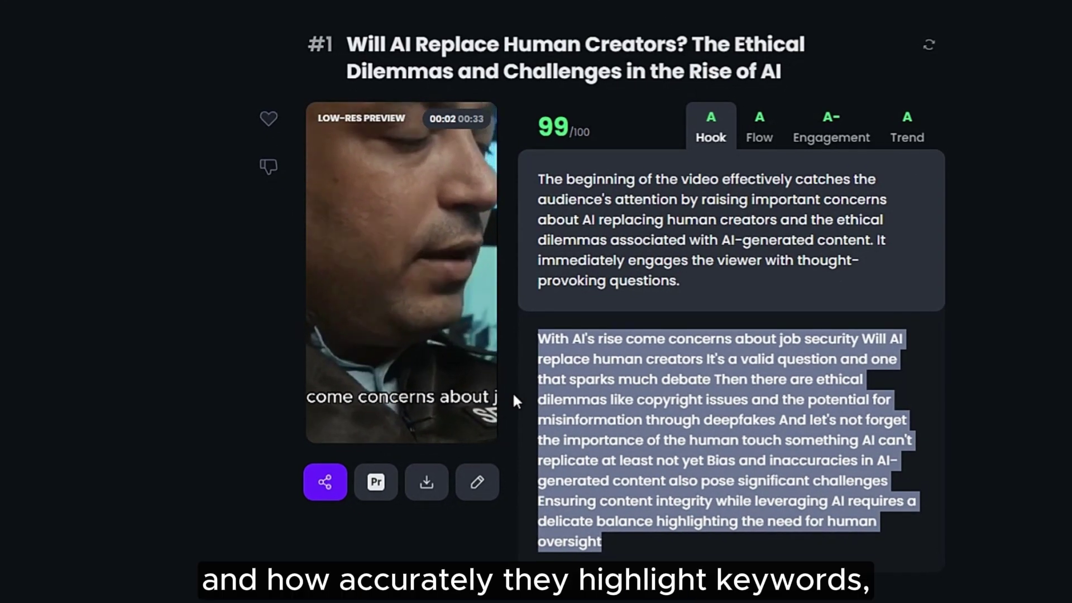
{"action": "left_click", "coordinate": [509, 387]}
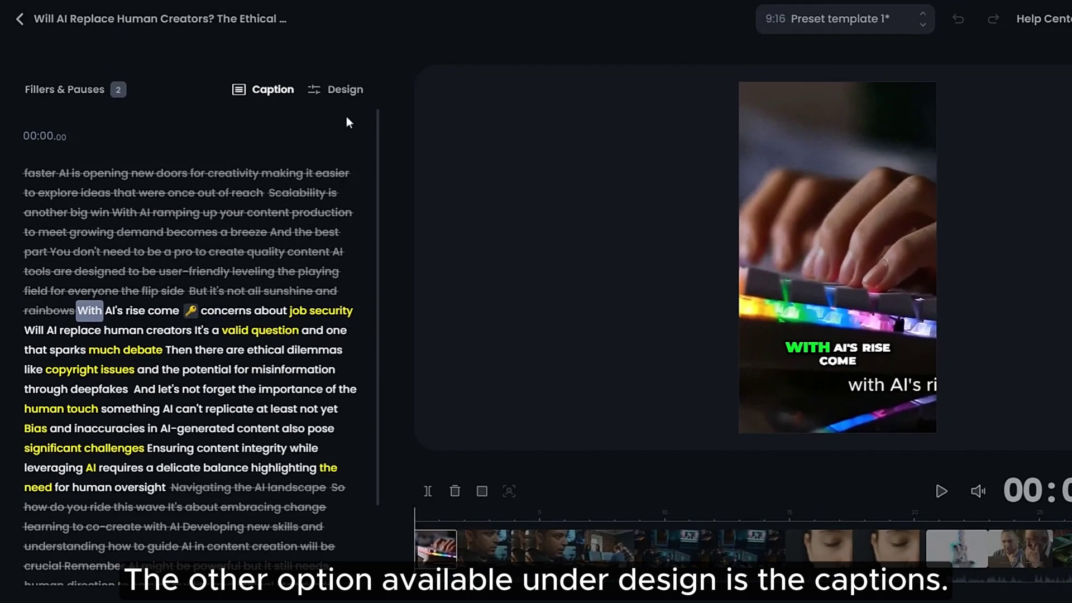
In the Design settings, move the captions to the middle of the clip
{"action": "left_click", "coordinate": [341, 90]}
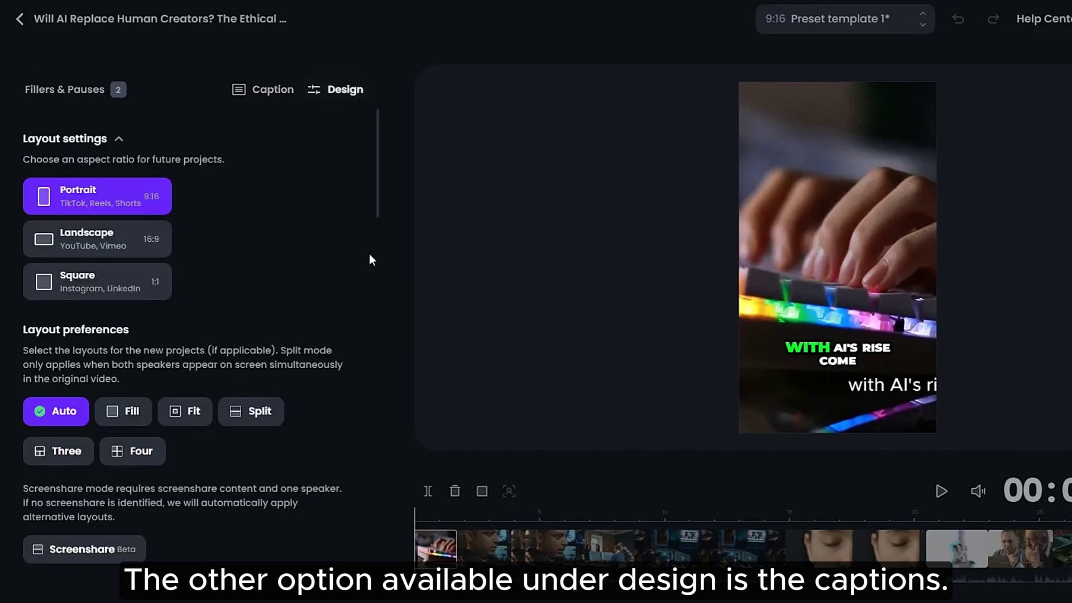
{"action": "scroll", "coordinate": [369, 257], "scroll_direction": "down", "scroll_amount": 5}
{"action": "scroll", "coordinate": [369, 257], "scroll_direction": "down", "scroll_amount": 5}
{"action": "scroll", "coordinate": [369, 261], "scroll_direction": "down", "scroll_amount": 3}
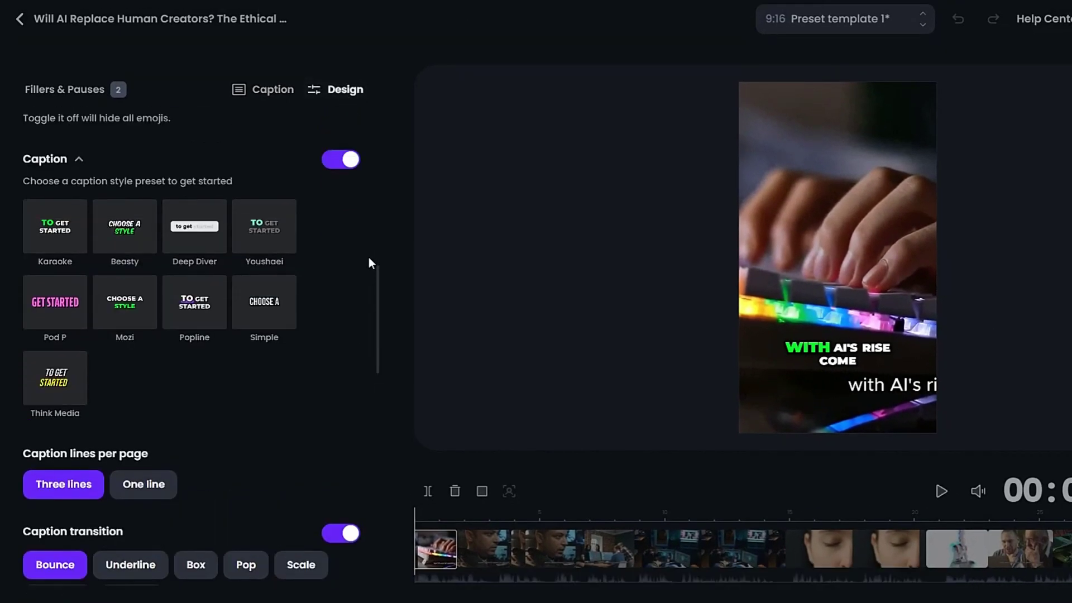
{"action": "scroll", "coordinate": [368, 262], "scroll_direction": "down", "scroll_amount": 5}
{"action": "left_click", "coordinate": [114, 401]}
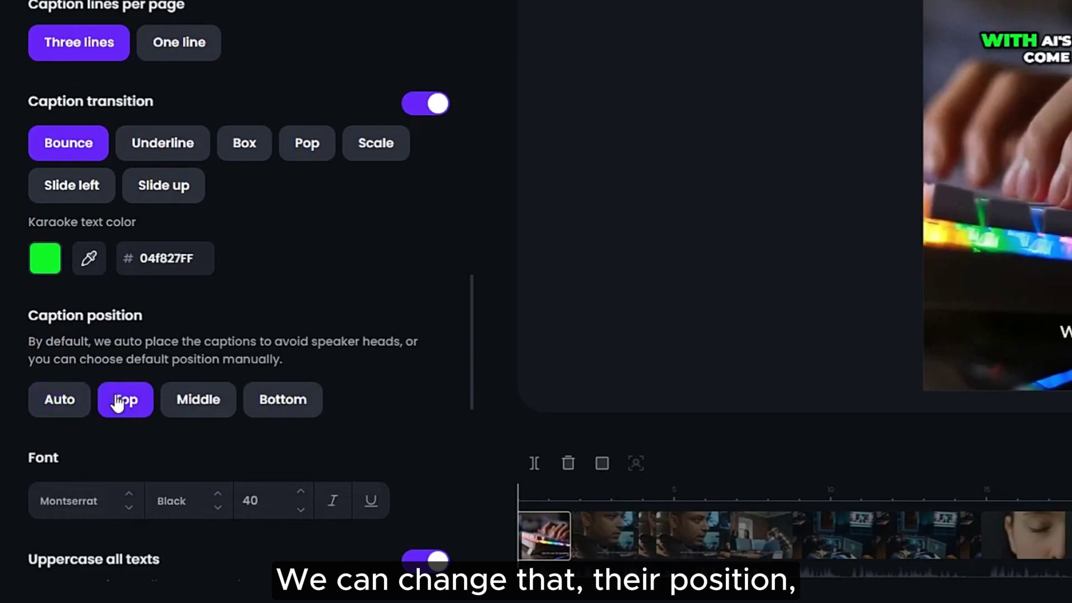
{"action": "left_click", "coordinate": [186, 410]}
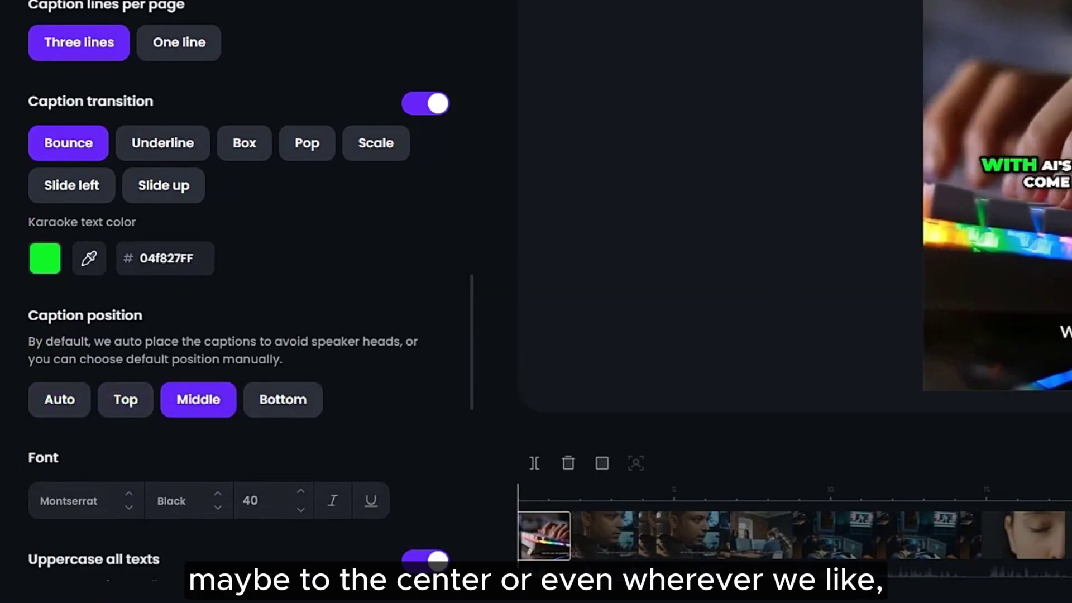
Set the caption transition to Slide left, after trying Box and Slide up
{"action": "scroll", "coordinate": [382, 405], "scroll_direction": "up", "scroll_amount": 2}
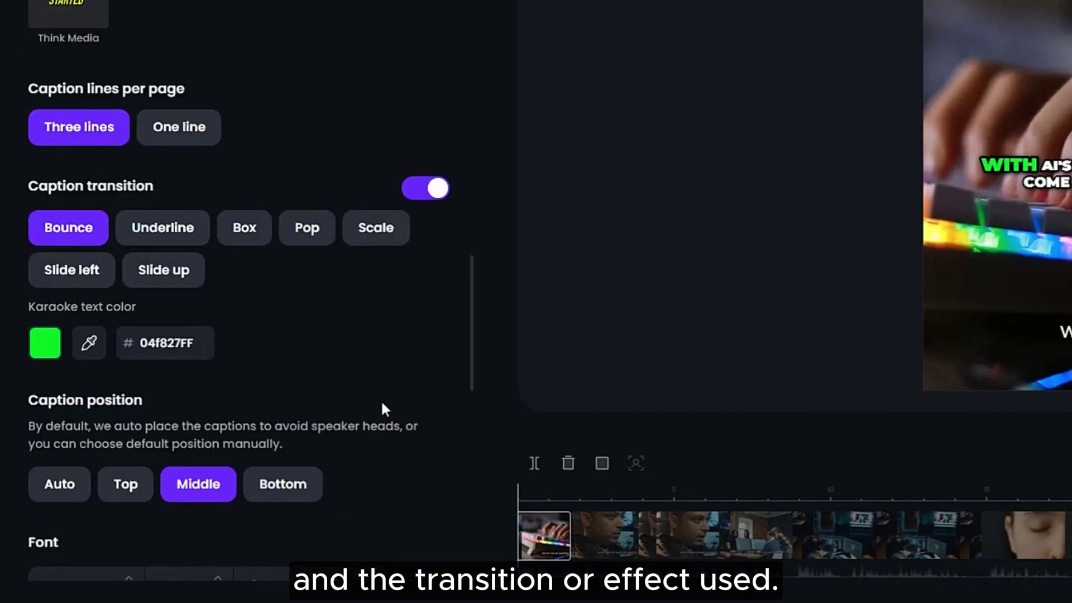
{"action": "left_click", "coordinate": [246, 235]}
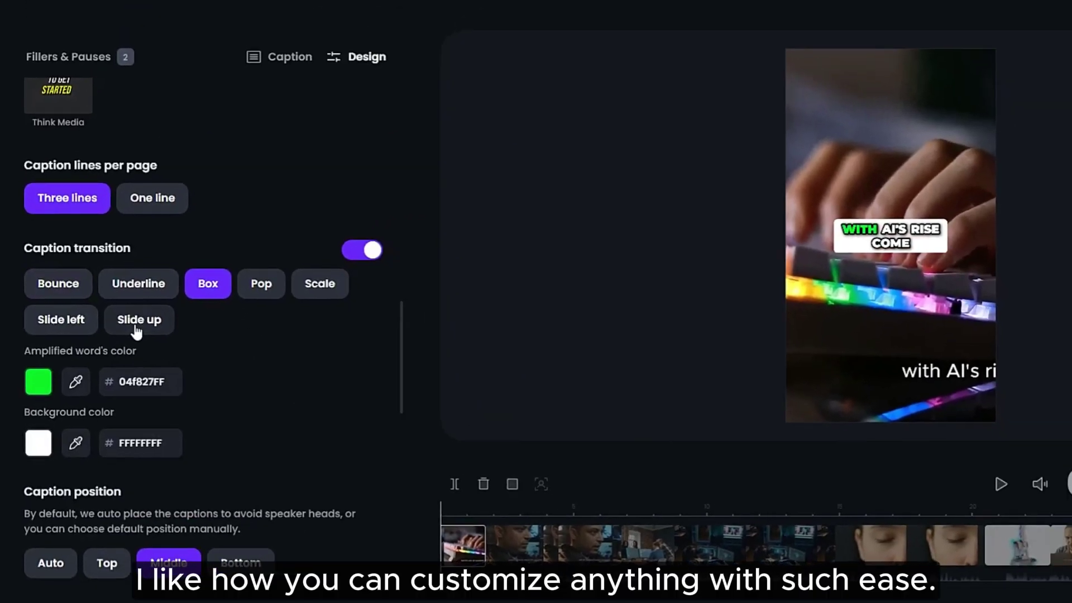
{"action": "left_click", "coordinate": [163, 272]}
{"action": "left_click", "coordinate": [74, 342]}
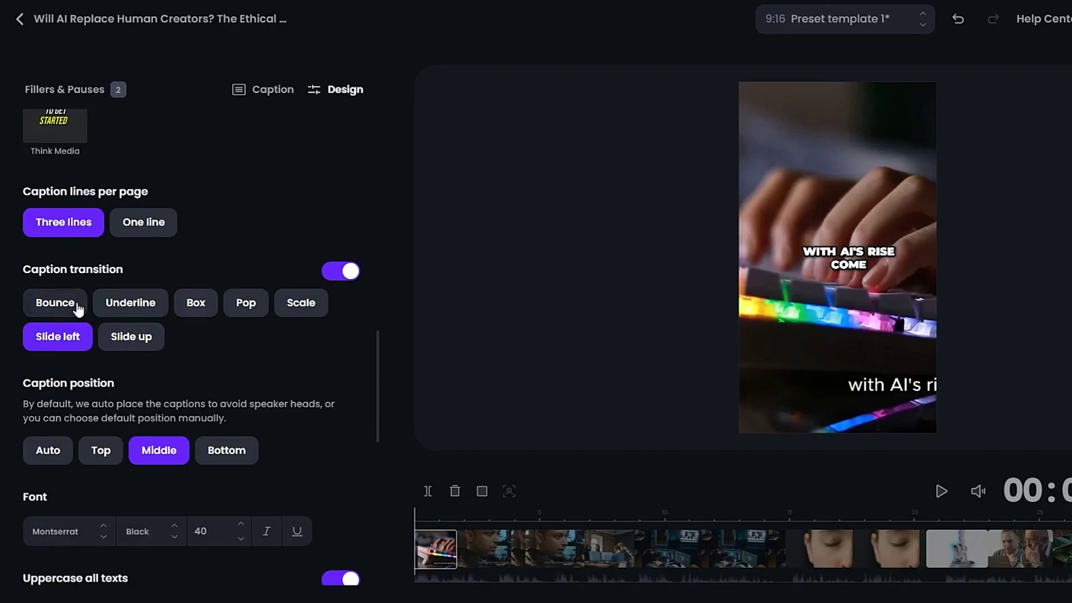
Shift the caption font colour from red toward purple
{"action": "scroll", "coordinate": [292, 433], "scroll_direction": "down", "scroll_amount": 10}
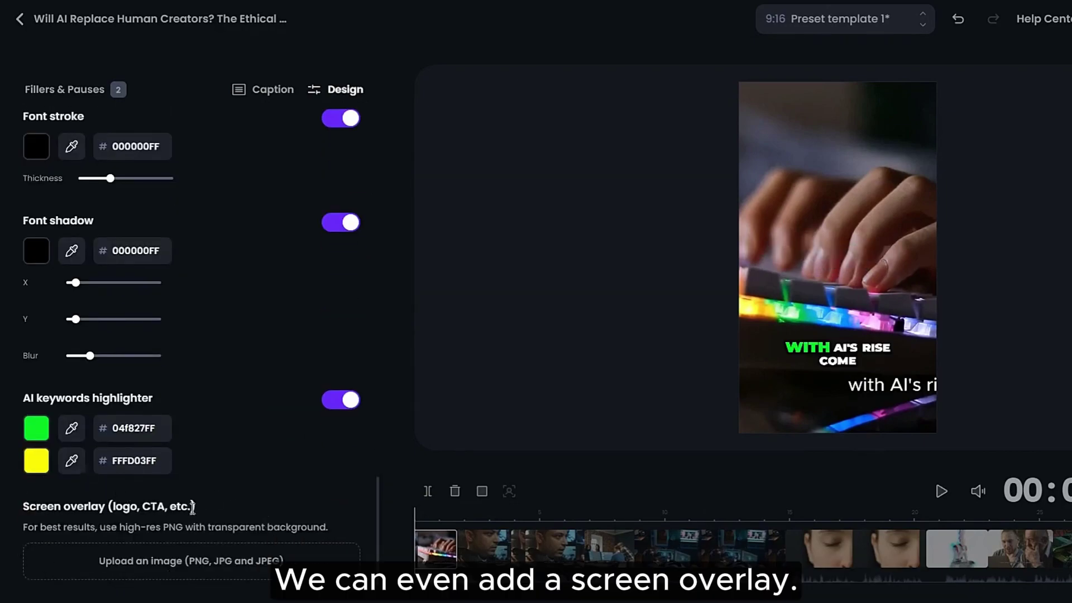
{"action": "scroll", "coordinate": [287, 246], "scroll_direction": "up", "scroll_amount": 3}
{"action": "left_click", "coordinate": [34, 215]}
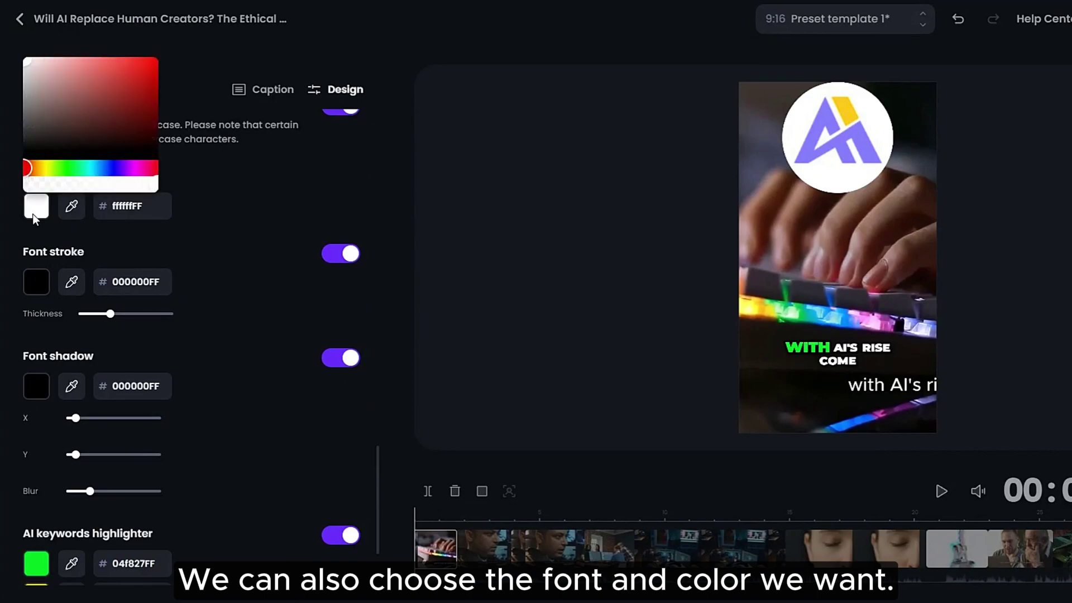
{"action": "left_click_drag", "start_coordinate": [30, 167], "coordinate": [132, 168]}
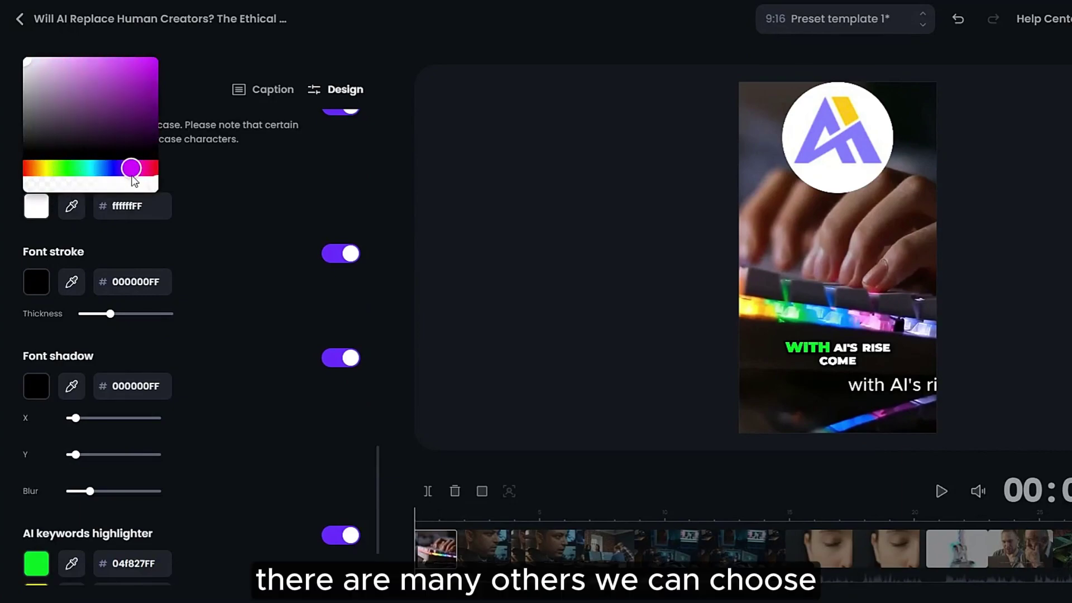
Turn off automatic emojis in the captions
{"action": "scroll", "coordinate": [329, 212], "scroll_direction": "up", "scroll_amount": 2}
{"action": "scroll", "coordinate": [328, 212], "scroll_direction": "up", "scroll_amount": 4}
{"action": "scroll", "coordinate": [329, 212], "scroll_direction": "up", "scroll_amount": 1}
{"action": "scroll", "coordinate": [329, 213], "scroll_direction": "up", "scroll_amount": 1}
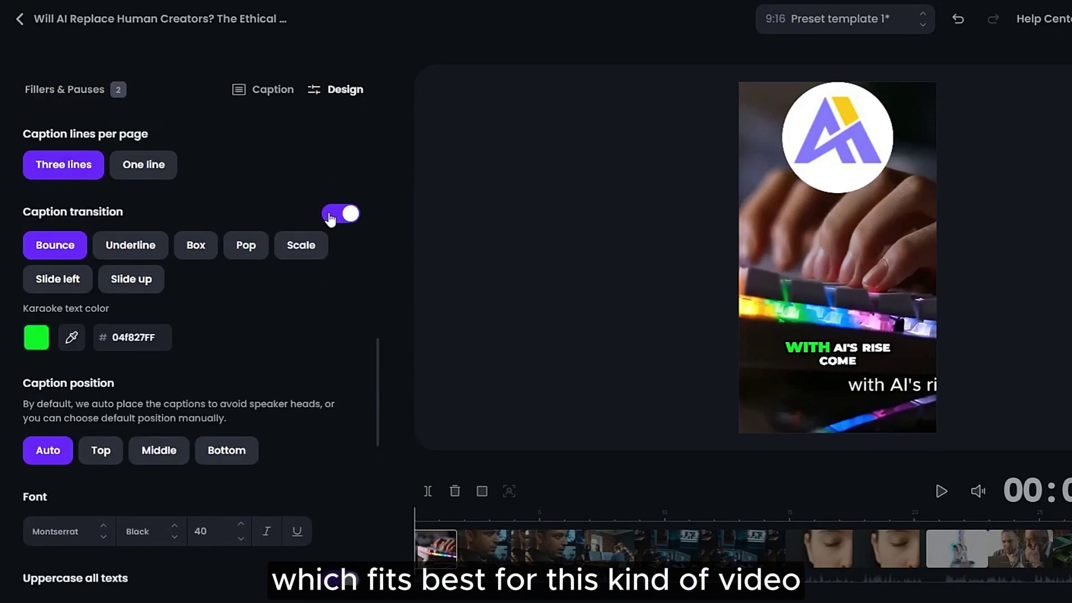
{"action": "scroll", "coordinate": [328, 214], "scroll_direction": "up", "scroll_amount": 1}
{"action": "scroll", "coordinate": [329, 214], "scroll_direction": "up", "scroll_amount": 1}
{"action": "scroll", "coordinate": [329, 212], "scroll_direction": "up", "scroll_amount": 2}
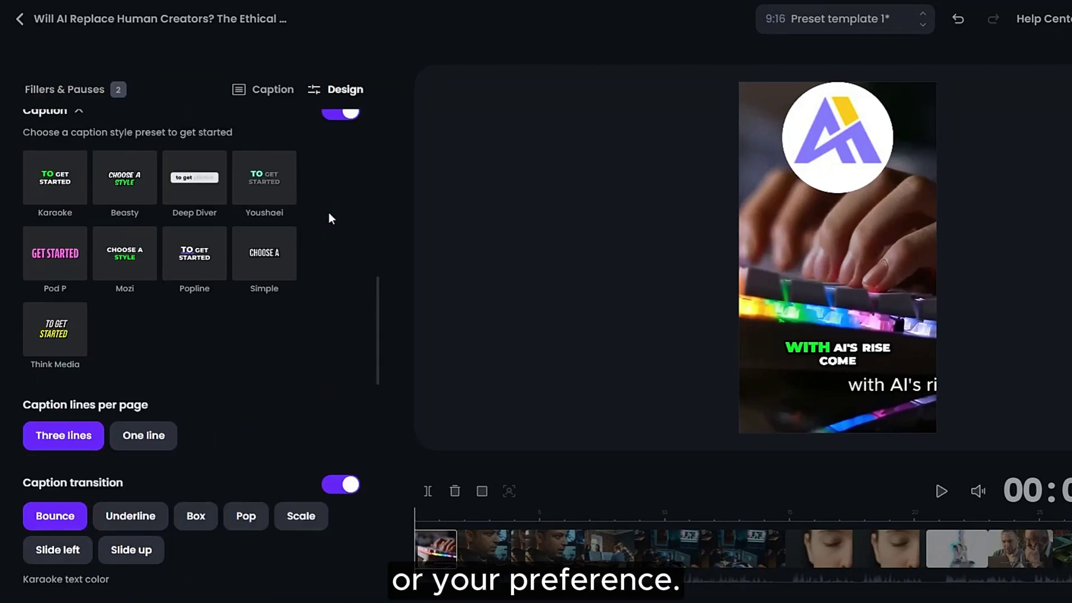
{"action": "scroll", "coordinate": [328, 212], "scroll_direction": "up", "scroll_amount": 2}
{"action": "scroll", "coordinate": [339, 227], "scroll_direction": "up", "scroll_amount": 1}
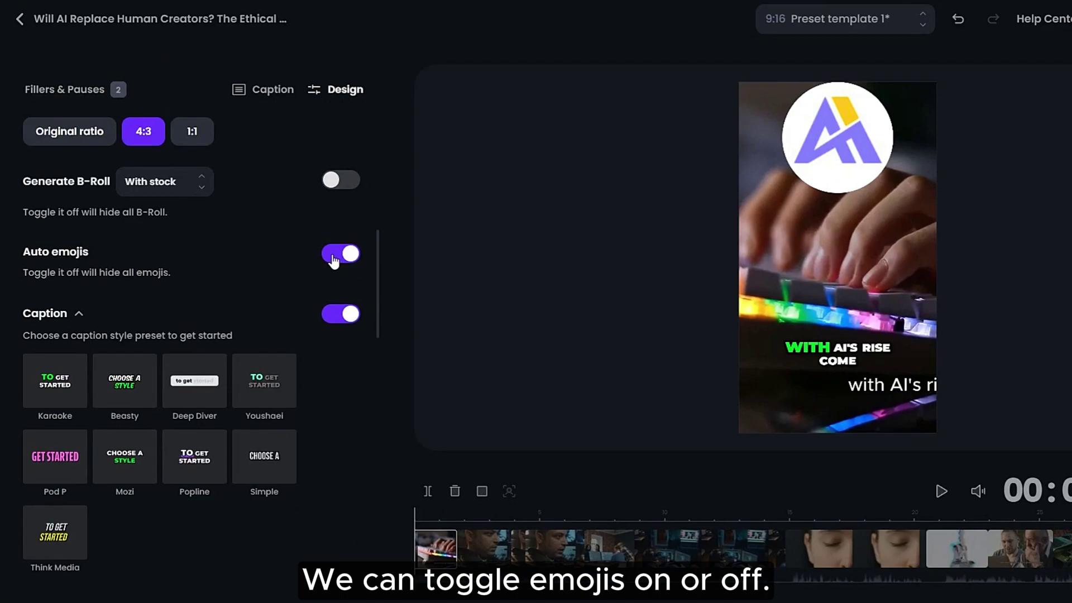
{"action": "left_click", "coordinate": [350, 256]}
Re-enable auto emojis, then apply Preset template 2 and finally Preset template 3
{"action": "left_click", "coordinate": [352, 256]}
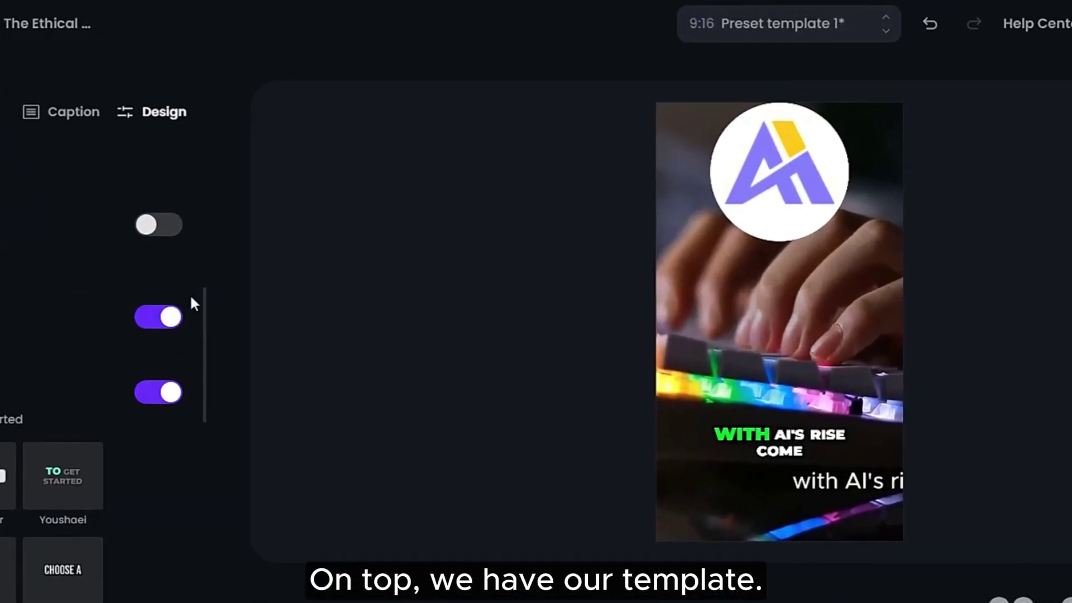
{"action": "left_click", "coordinate": [793, 25]}
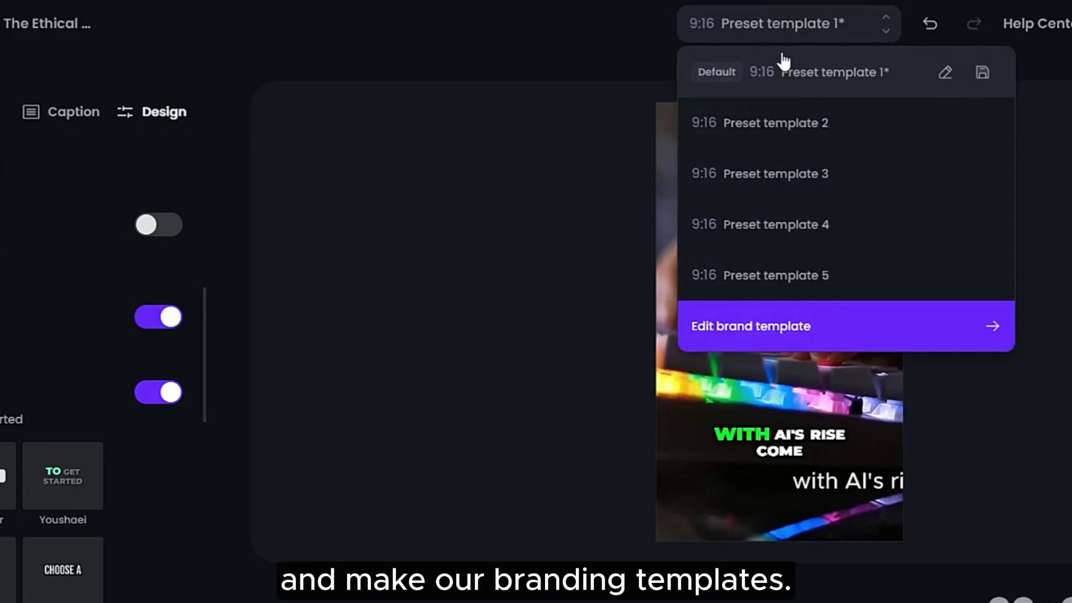
{"action": "left_click", "coordinate": [773, 120]}
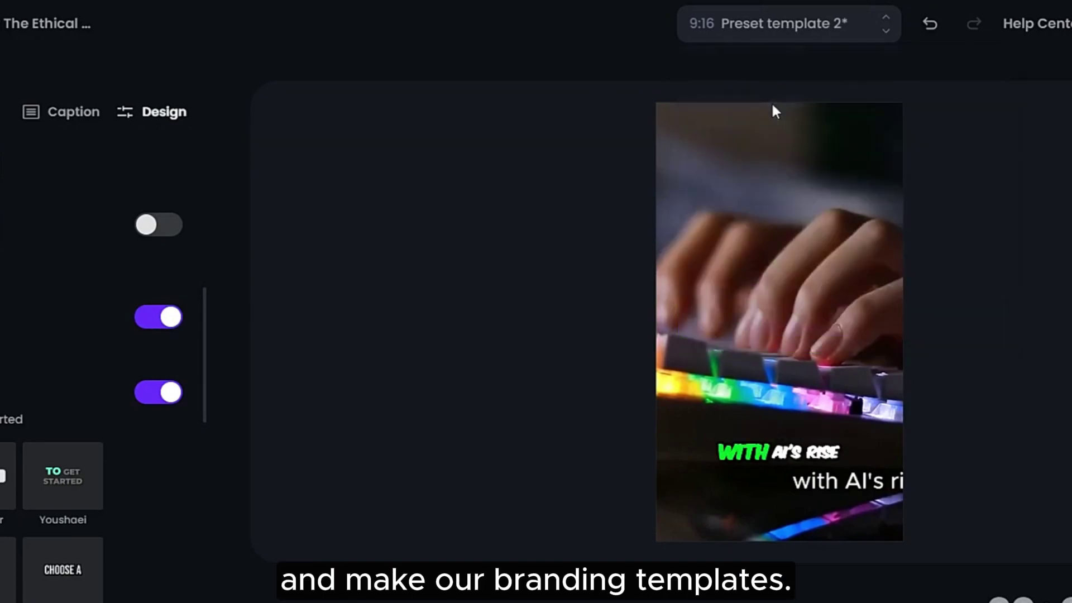
{"action": "left_click", "coordinate": [832, 39]}
{"action": "left_click", "coordinate": [812, 173]}
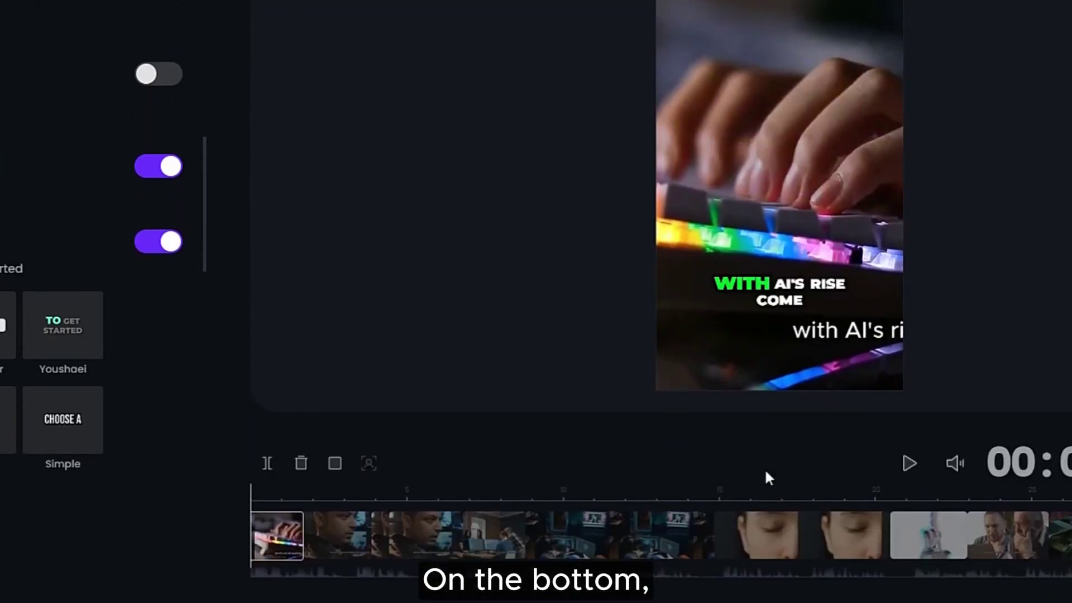
Step through the clip's scenes, including the ethical dilemmas scene, then play it from the first scene
{"action": "left_click", "coordinate": [366, 533]}
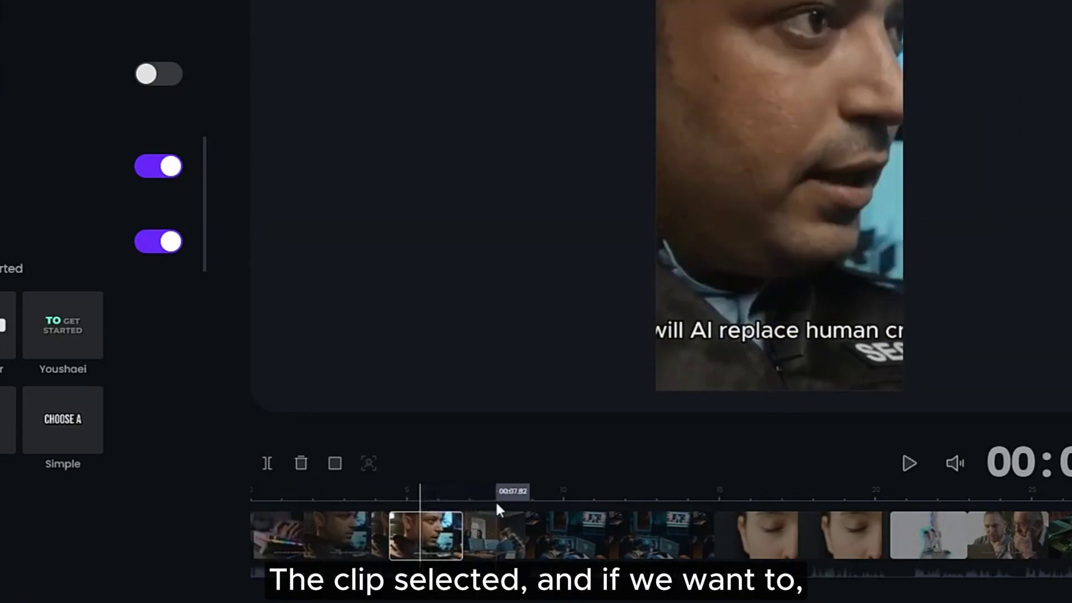
{"action": "left_click", "coordinate": [495, 500]}
{"action": "left_click", "coordinate": [556, 496]}
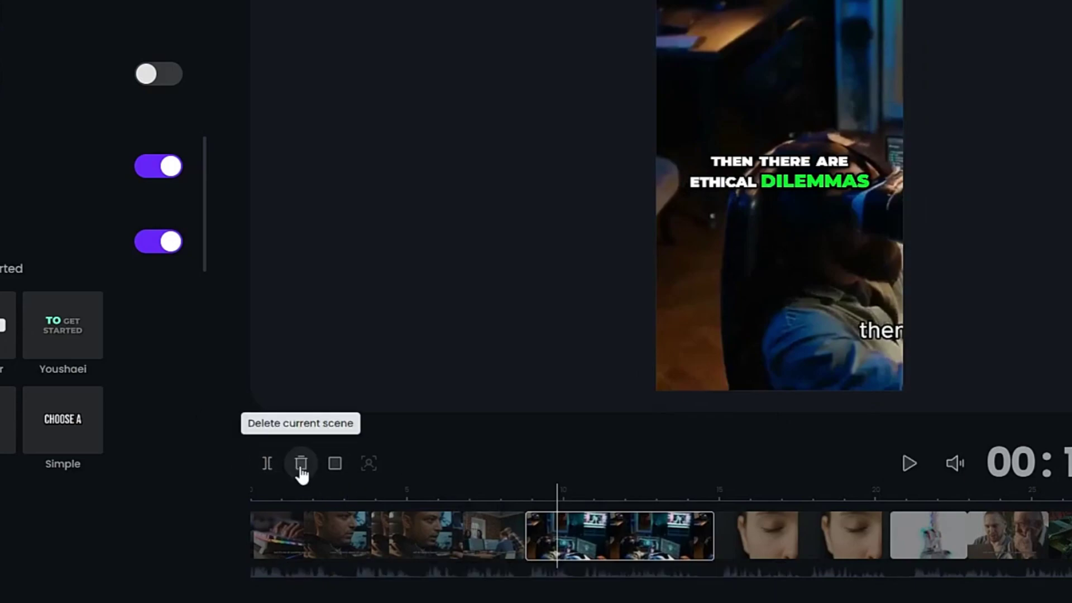
{"action": "left_click", "coordinate": [258, 502]}
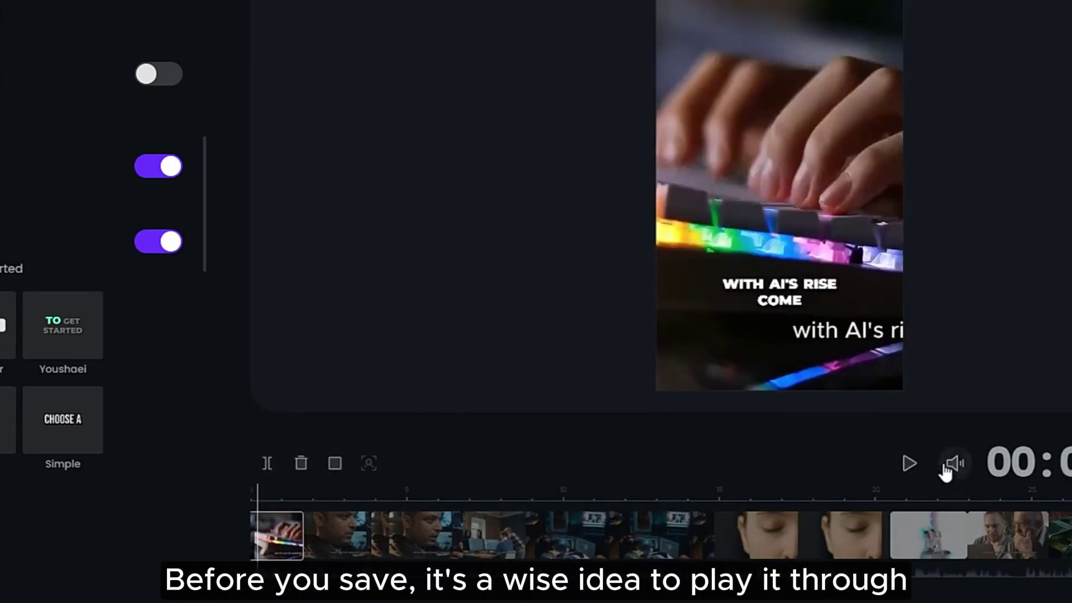
{"action": "left_click", "coordinate": [914, 469]}
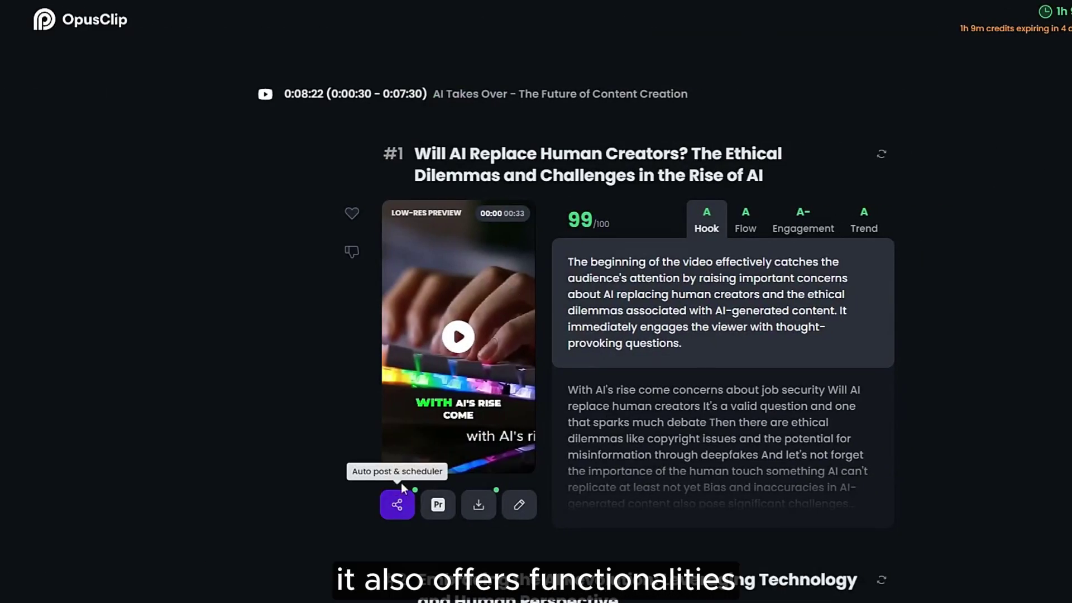
Open Auto post & scheduler for the #1 clip
{"action": "left_click", "coordinate": [397, 511]}
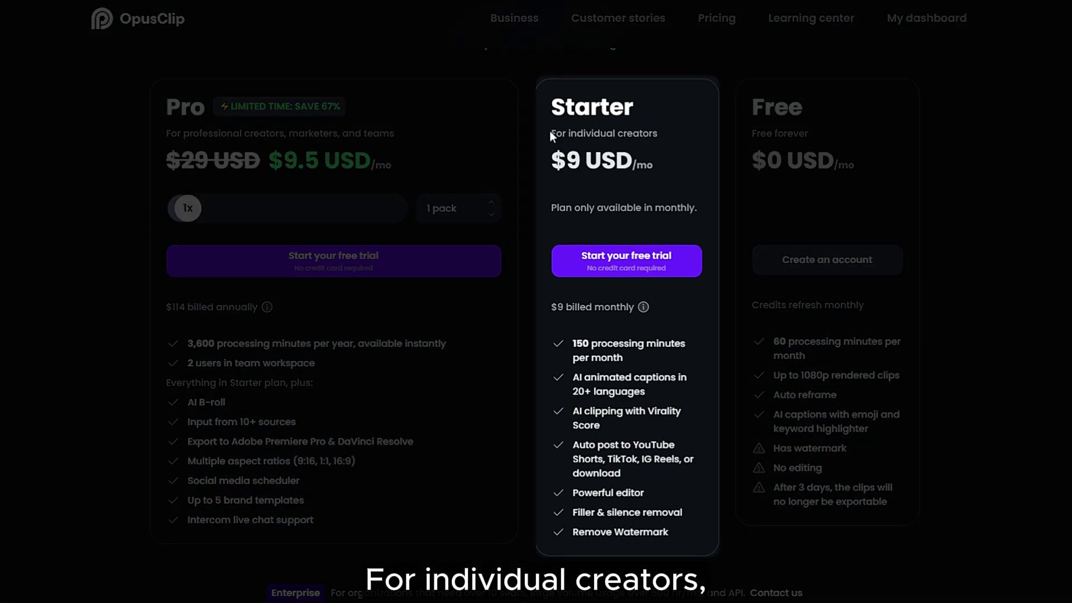
Highlight the $9 Starter plan's features, from 150 processing minutes to filler and silence removal
{"action": "left_click_drag", "start_coordinate": [551, 134], "coordinate": [661, 139]}
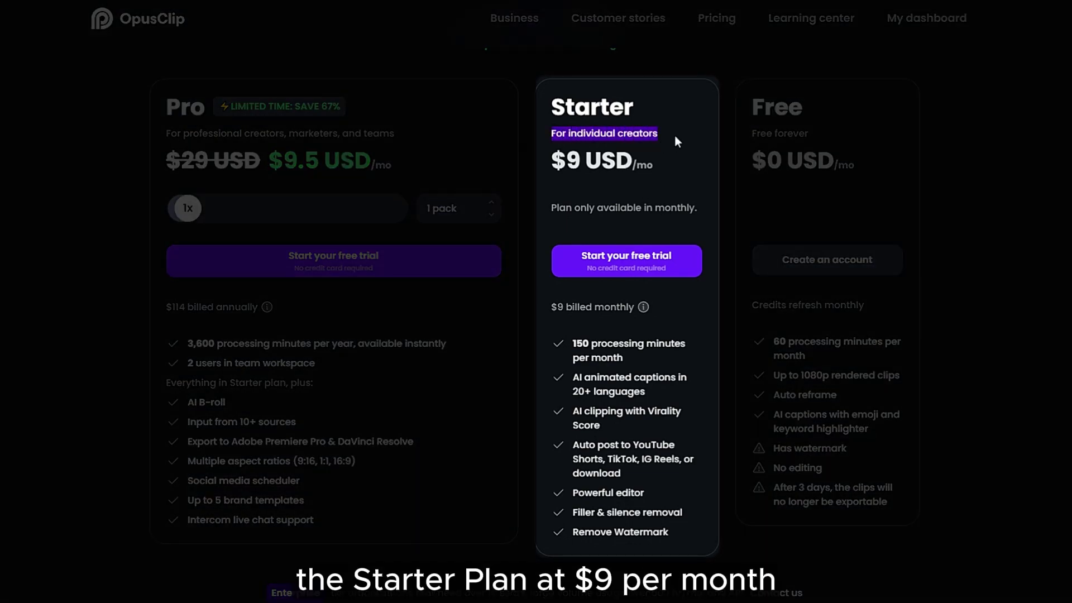
{"action": "left_click", "coordinate": [587, 175]}
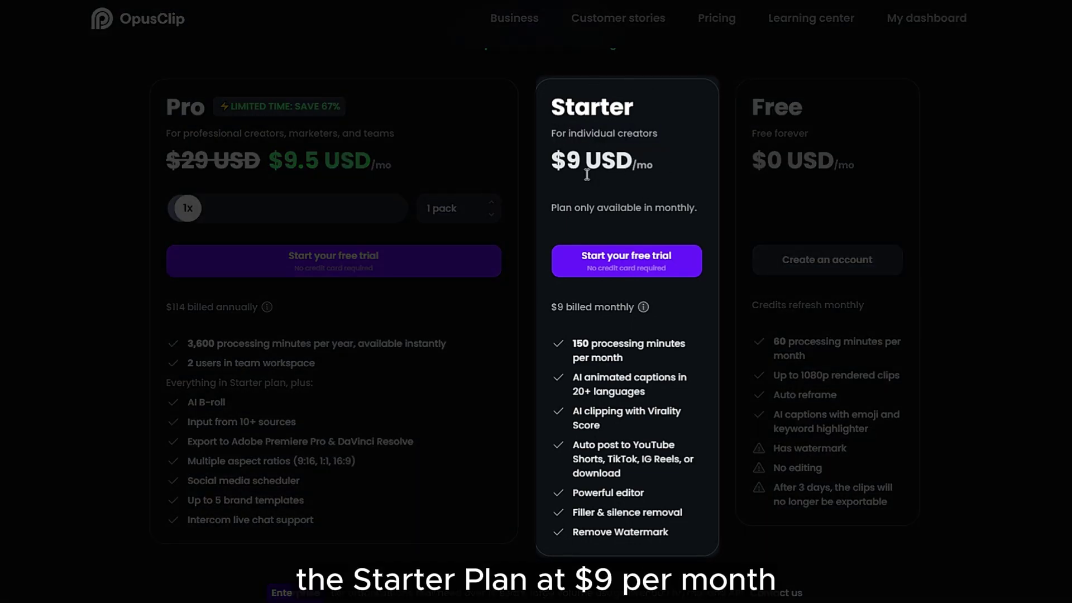
{"action": "left_click_drag", "start_coordinate": [572, 342], "coordinate": [624, 358]}
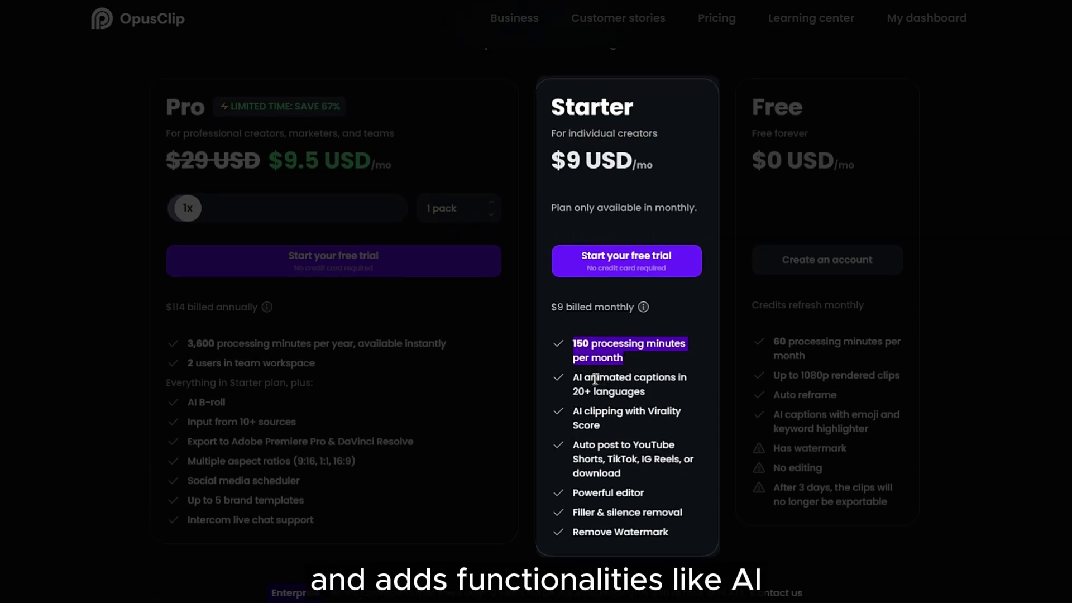
{"action": "left_click_drag", "start_coordinate": [573, 377], "coordinate": [658, 401]}
{"action": "mouse_move", "coordinate": [573, 412]}
{"action": "left_mouse_down"}
{"action": "mouse_move", "coordinate": [627, 425]}
{"action": "mouse_move", "coordinate": [635, 473]}
{"action": "left_mouse_up"}
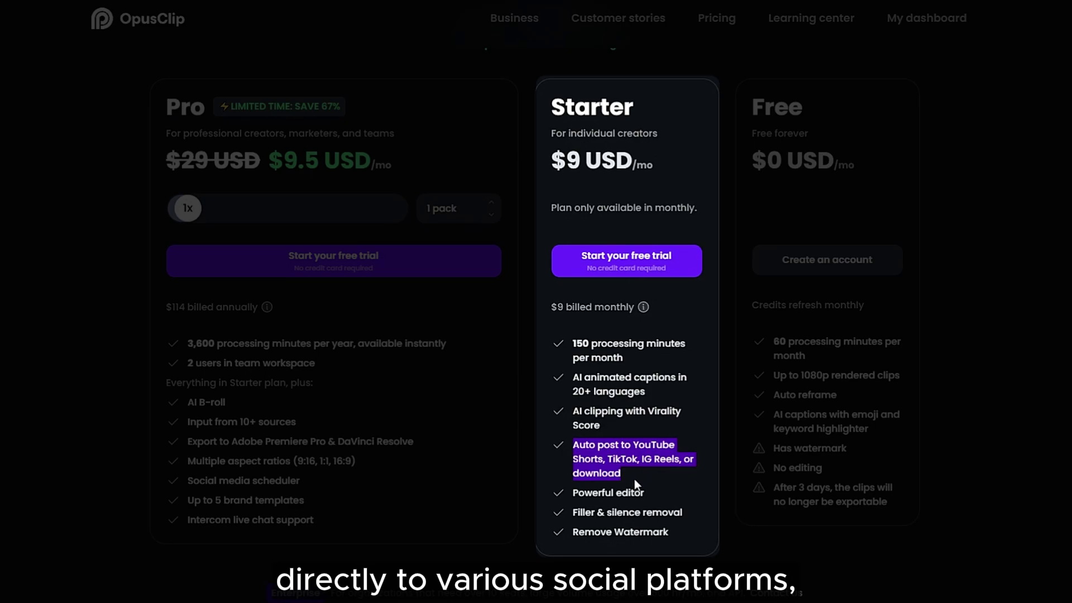
{"action": "left_click", "coordinate": [577, 493]}
{"action": "left_click_drag", "start_coordinate": [577, 492], "coordinate": [659, 503]}
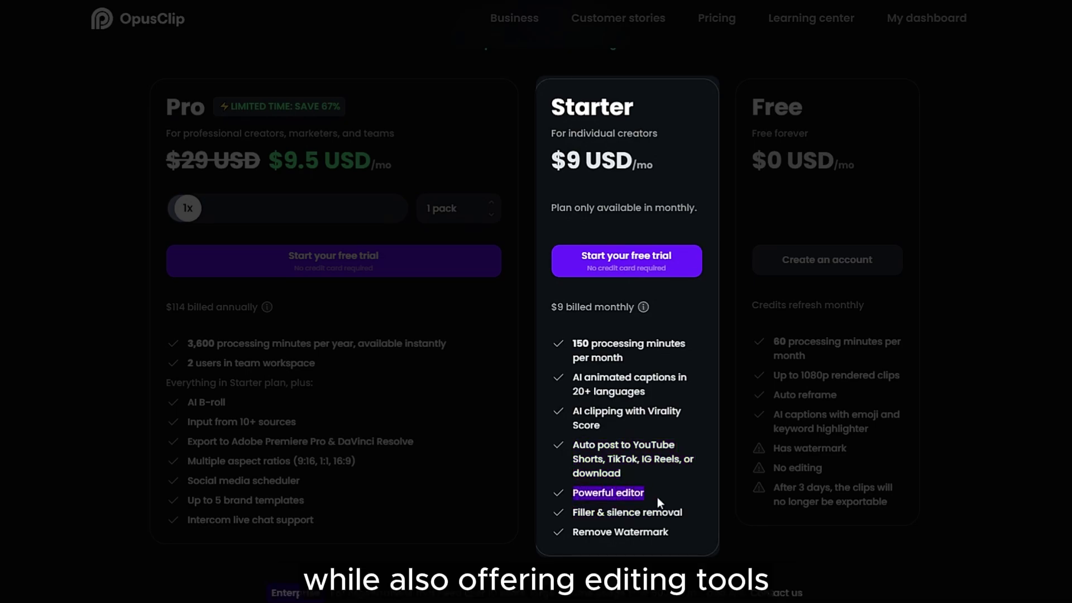
{"action": "left_click_drag", "start_coordinate": [573, 515], "coordinate": [690, 521]}
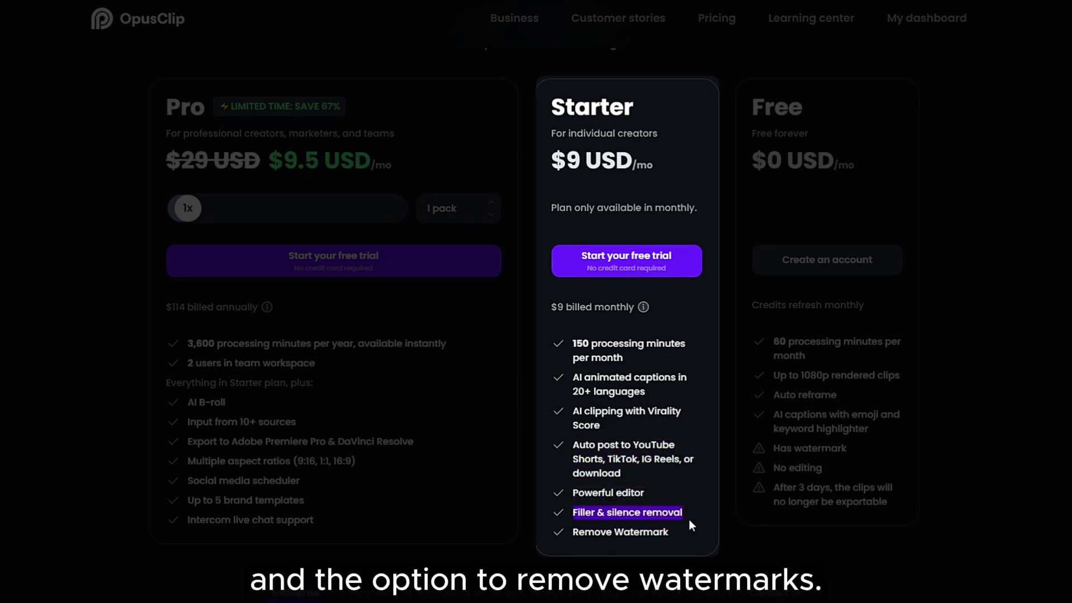
Highlight Remove Watermark, set Pro to 5 packs, then highlight Pro's 18,000 minutes and AI B-roll features
{"action": "left_click_drag", "start_coordinate": [573, 531], "coordinate": [686, 544]}
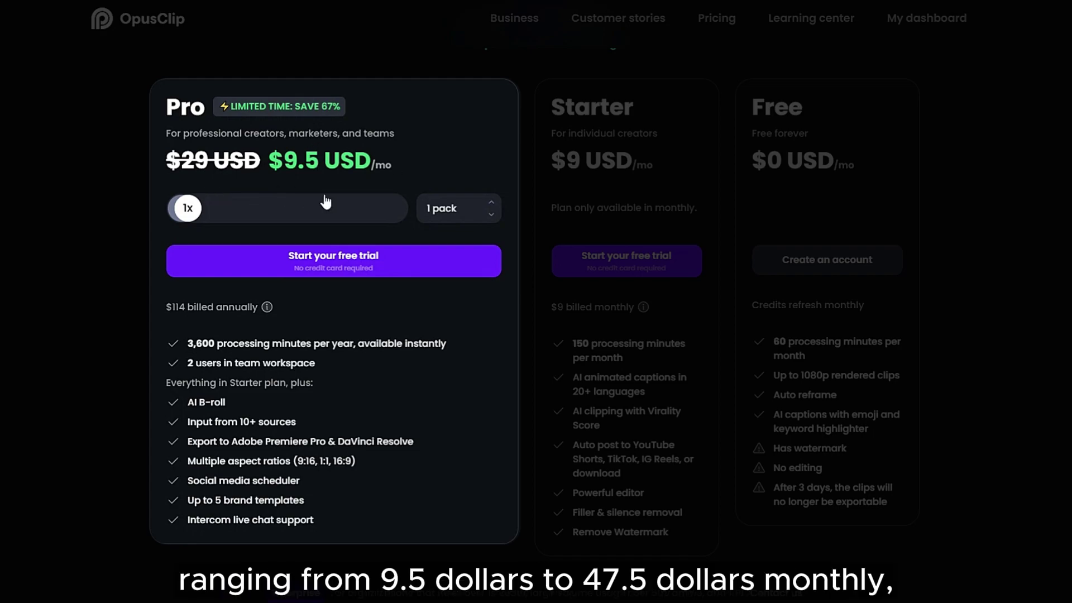
{"action": "left_click_drag", "start_coordinate": [190, 209], "coordinate": [396, 211]}
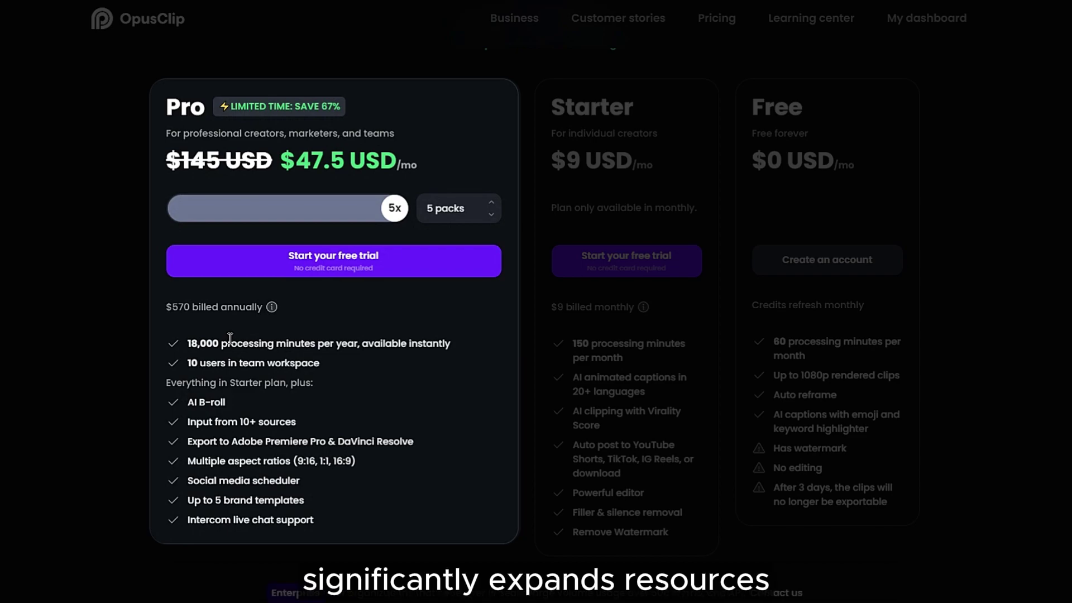
{"action": "left_click_drag", "start_coordinate": [187, 343], "coordinate": [462, 358]}
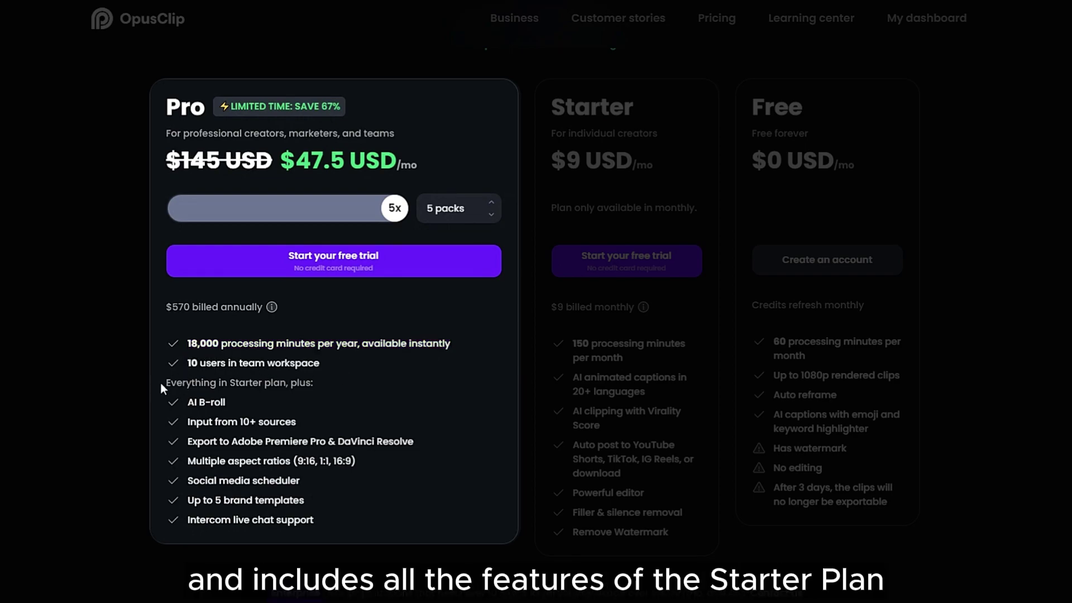
{"action": "left_click_drag", "start_coordinate": [164, 383], "coordinate": [340, 393]}
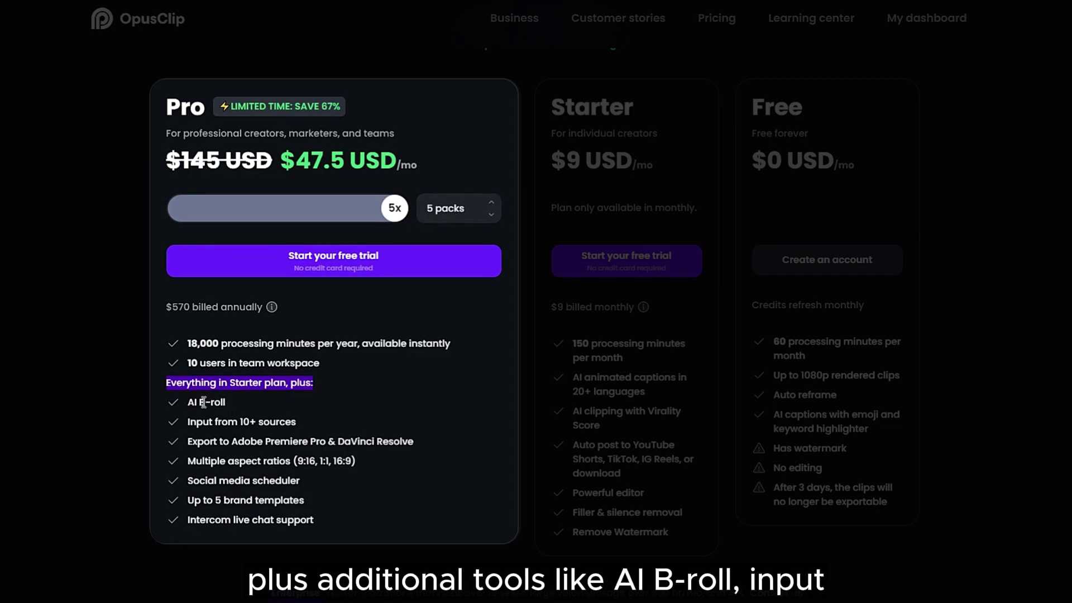
{"action": "left_click_drag", "start_coordinate": [187, 402], "coordinate": [404, 442]}
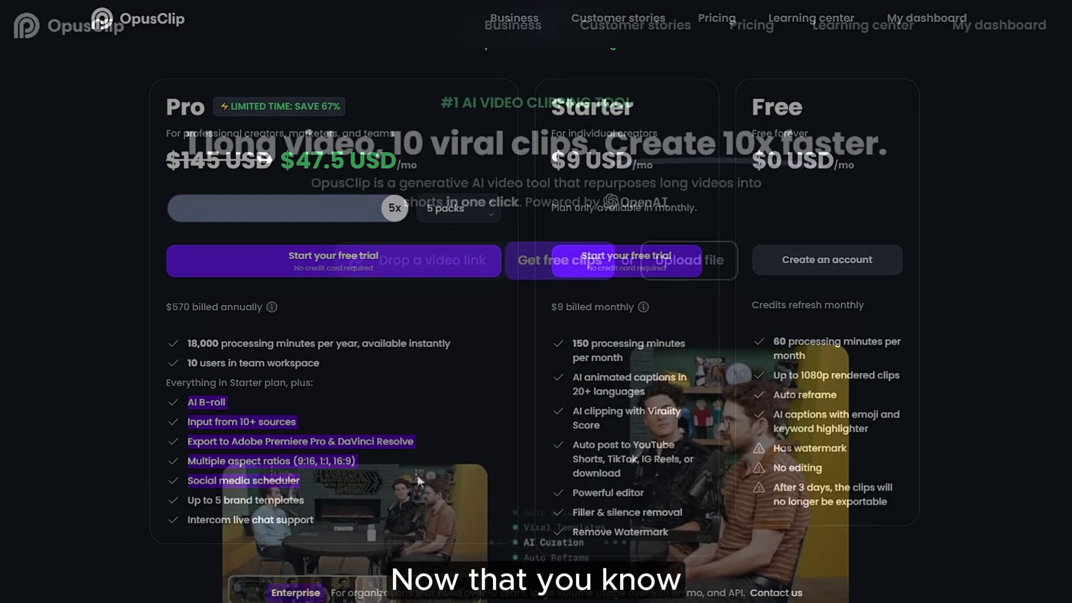
Scroll down the homepage to the '5M+ creators & businesses create viral shorts' clip showcase
{"action": "scroll", "coordinate": [535, 302], "scroll_direction": "down", "scroll_amount": 1}
{"action": "scroll", "coordinate": [536, 301], "scroll_direction": "down", "scroll_amount": 2}
{"action": "scroll", "coordinate": [536, 302], "scroll_direction": "down", "scroll_amount": 2}
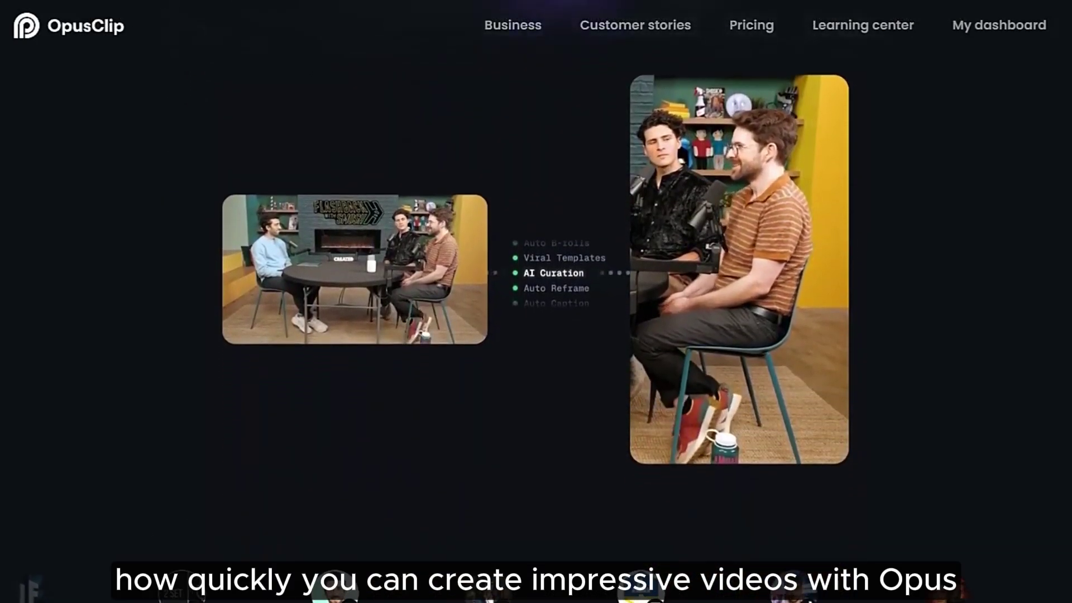
{"action": "scroll", "coordinate": [536, 301], "scroll_direction": "down", "scroll_amount": 2}
{"action": "scroll", "coordinate": [536, 302], "scroll_direction": "down", "scroll_amount": 2}
{"action": "scroll", "coordinate": [536, 302], "scroll_direction": "down", "scroll_amount": 2}
{"action": "scroll", "coordinate": [536, 302], "scroll_direction": "down", "scroll_amount": 2}
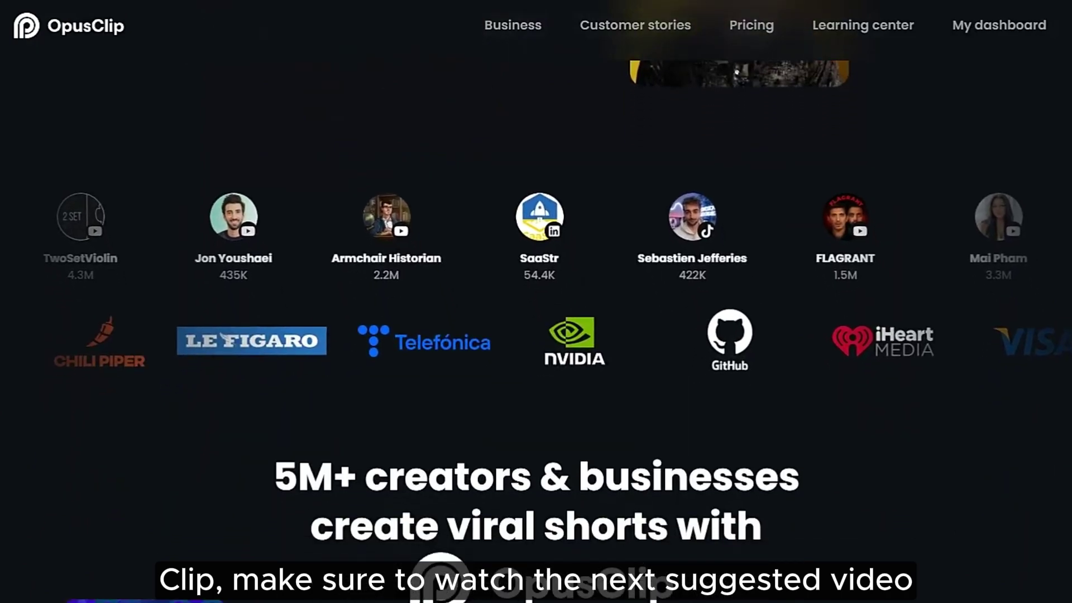
{"action": "scroll", "coordinate": [536, 301], "scroll_direction": "down", "scroll_amount": 2}
{"action": "scroll", "coordinate": [536, 301], "scroll_direction": "down", "scroll_amount": 2}
{"action": "scroll", "coordinate": [536, 302], "scroll_direction": "down", "scroll_amount": 2}
{"action": "scroll", "coordinate": [536, 301], "scroll_direction": "down", "scroll_amount": 2}
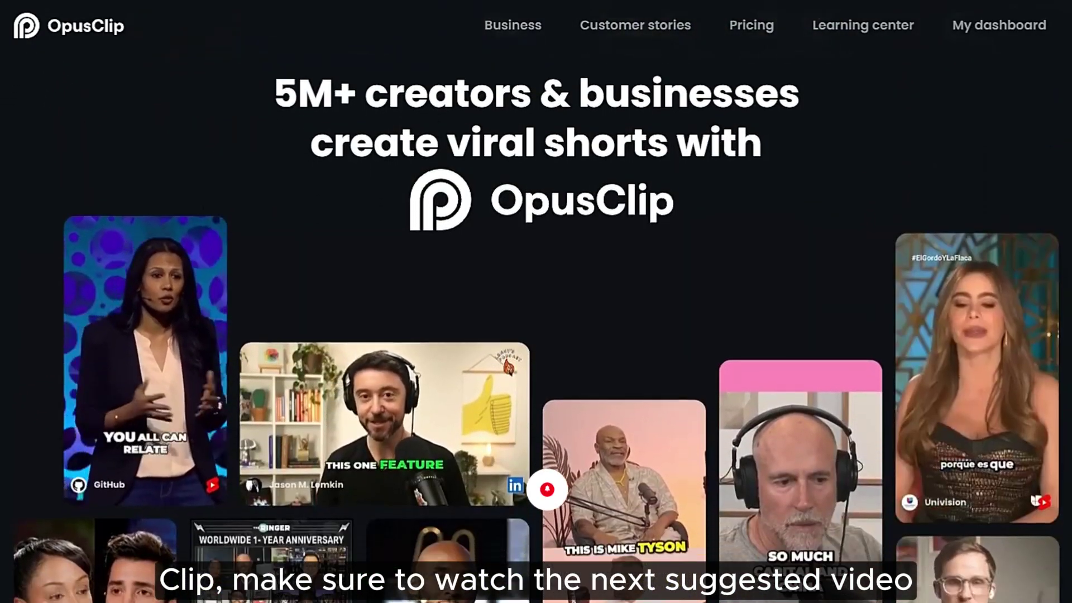
{"action": "scroll", "coordinate": [536, 302], "scroll_direction": "down", "scroll_amount": 2}
{"action": "scroll", "coordinate": [536, 302], "scroll_direction": "down", "scroll_amount": 2}
{"action": "scroll", "coordinate": [536, 301], "scroll_direction": "down", "scroll_amount": 2}
{"action": "scroll", "coordinate": [536, 301], "scroll_direction": "down", "scroll_amount": 2}
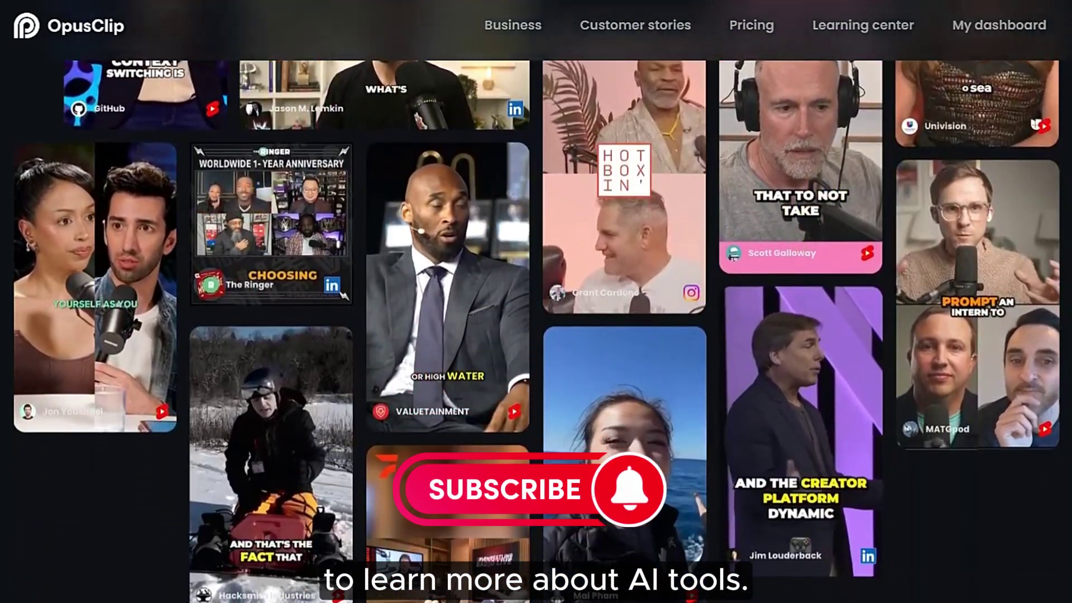